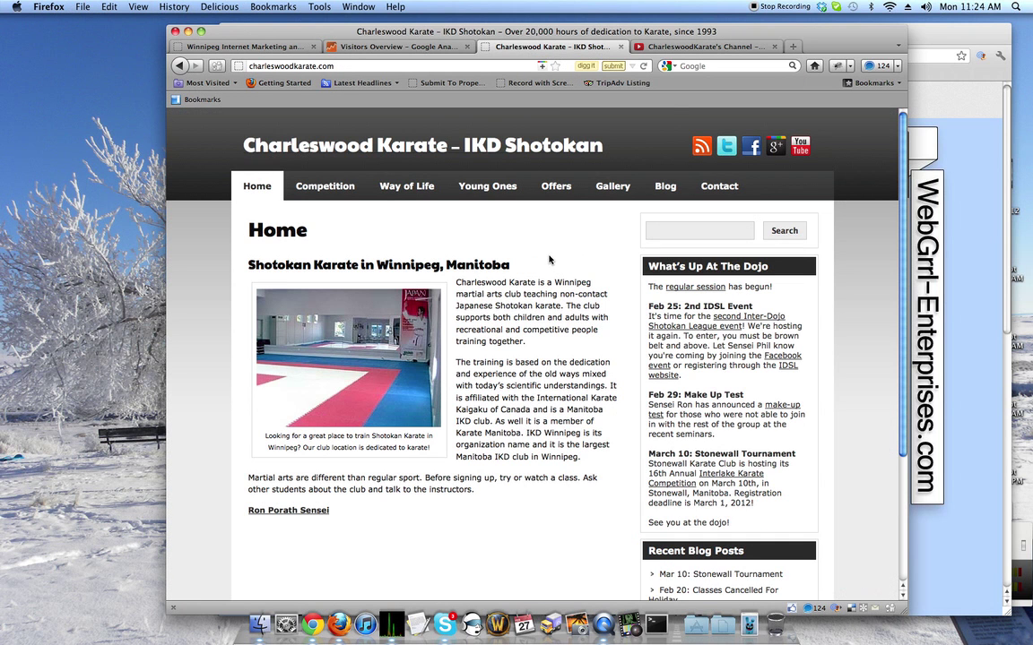
- Check the Visitors Overview report, return to the Charleswood Karate site and look through the posts on its Blog page
left_click(402, 48)
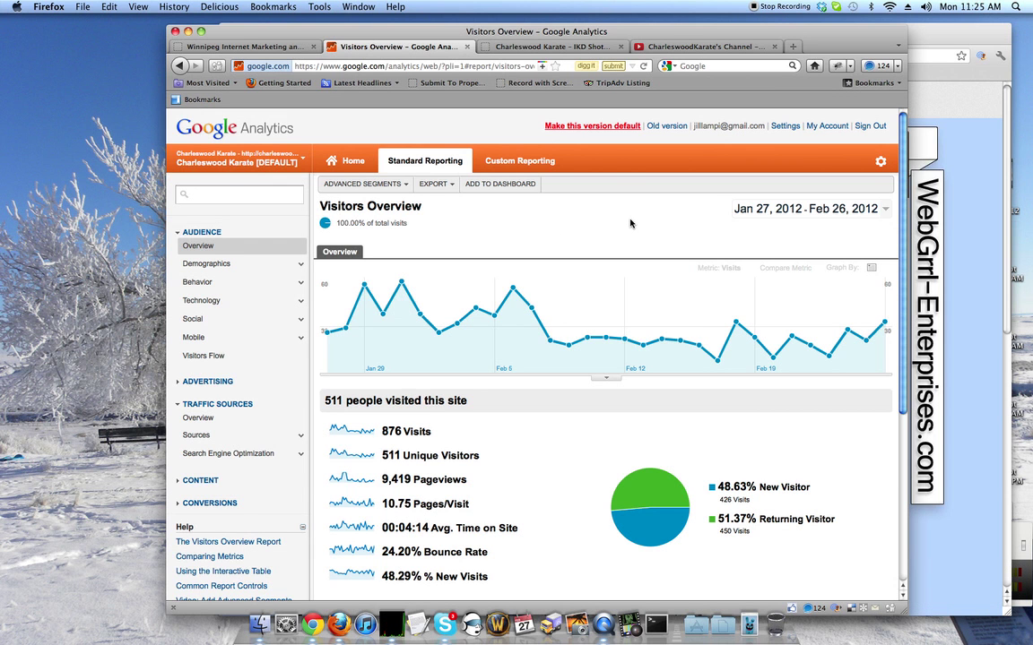
left_click(541, 44)
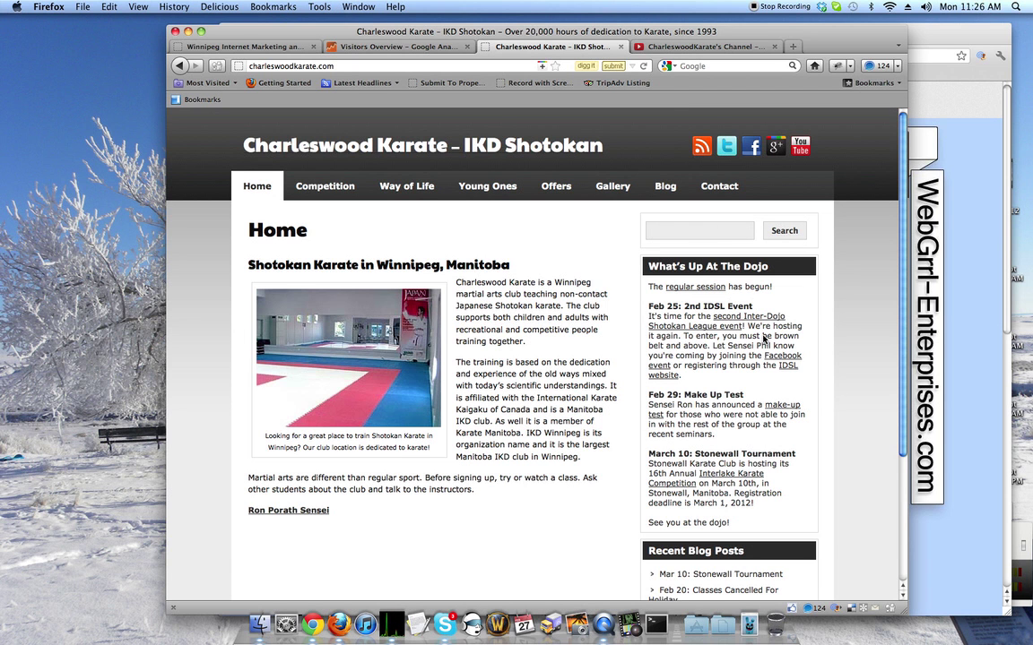
left_click(668, 187)
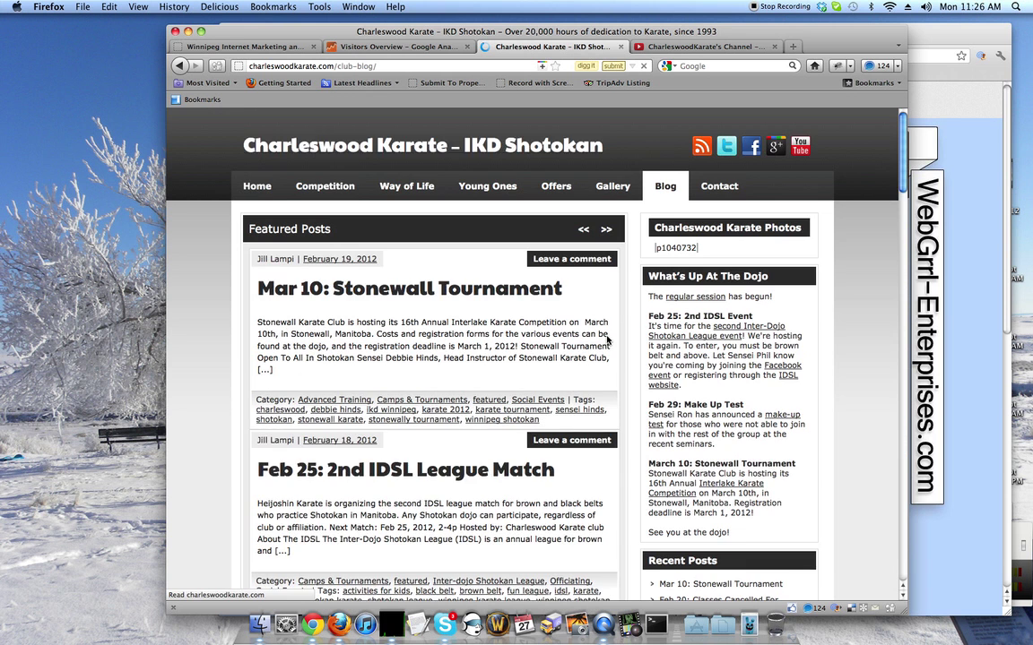
scroll(606, 340, "down", 5)
scroll(606, 340, "down", 3)
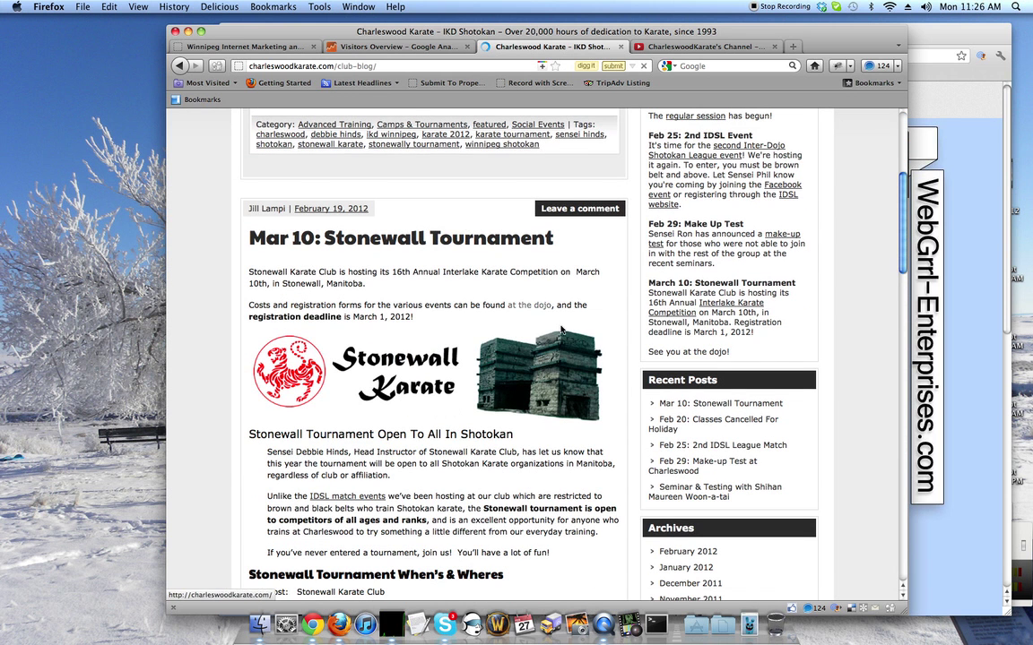
scroll(681, 314, "down", 1)
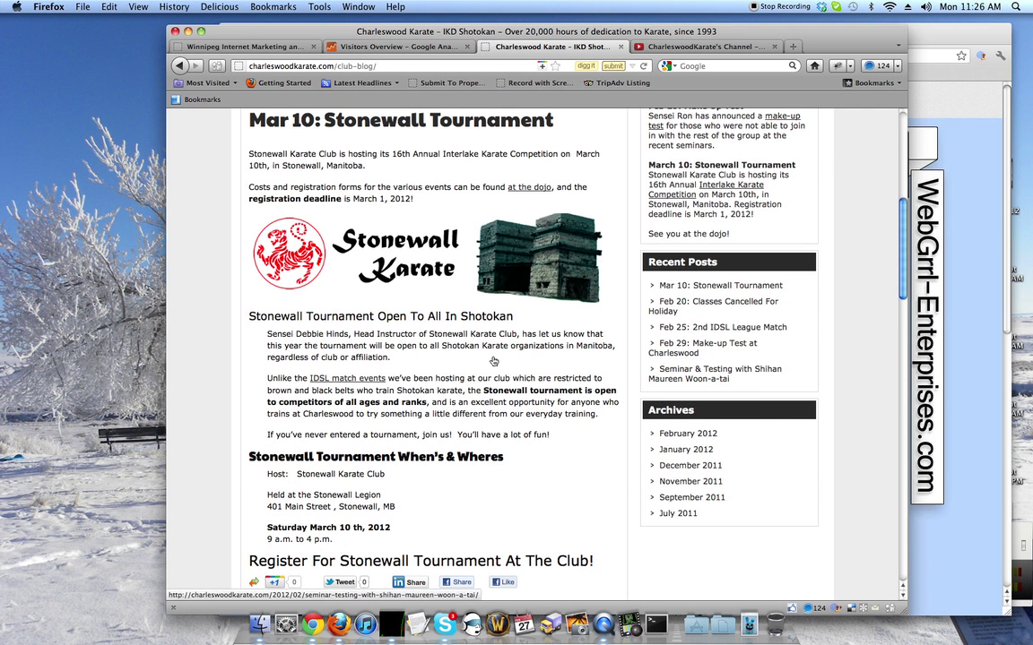
scroll(498, 354, "up", 4)
scroll(493, 358, "up", 3)
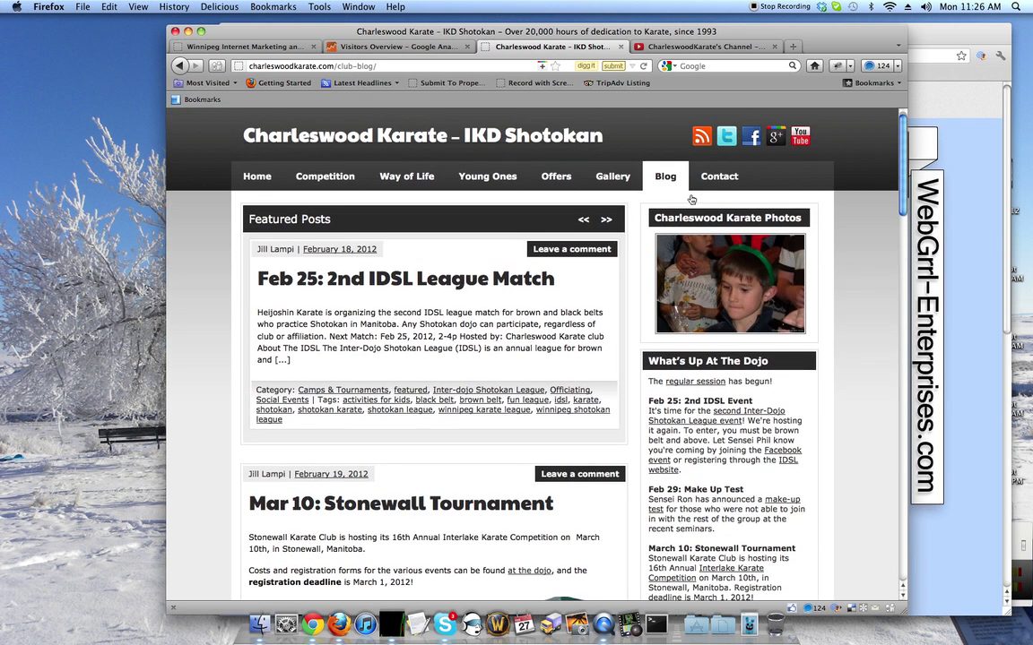
- Open the karate site's Gallery page and look through the list of photo albums
left_click(623, 181)
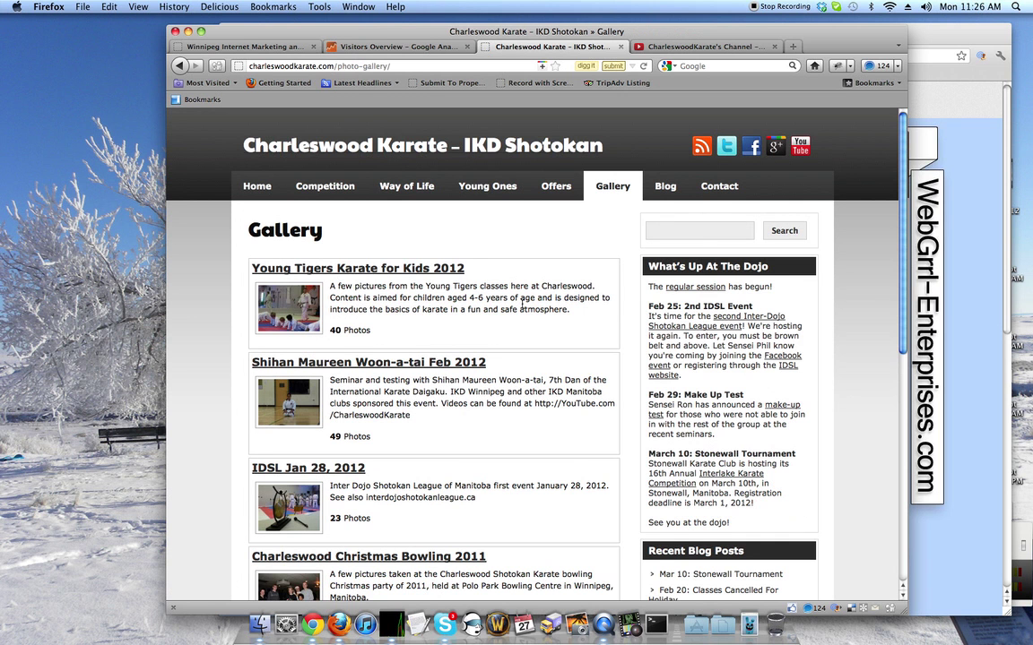
scroll(522, 305, "down", 10)
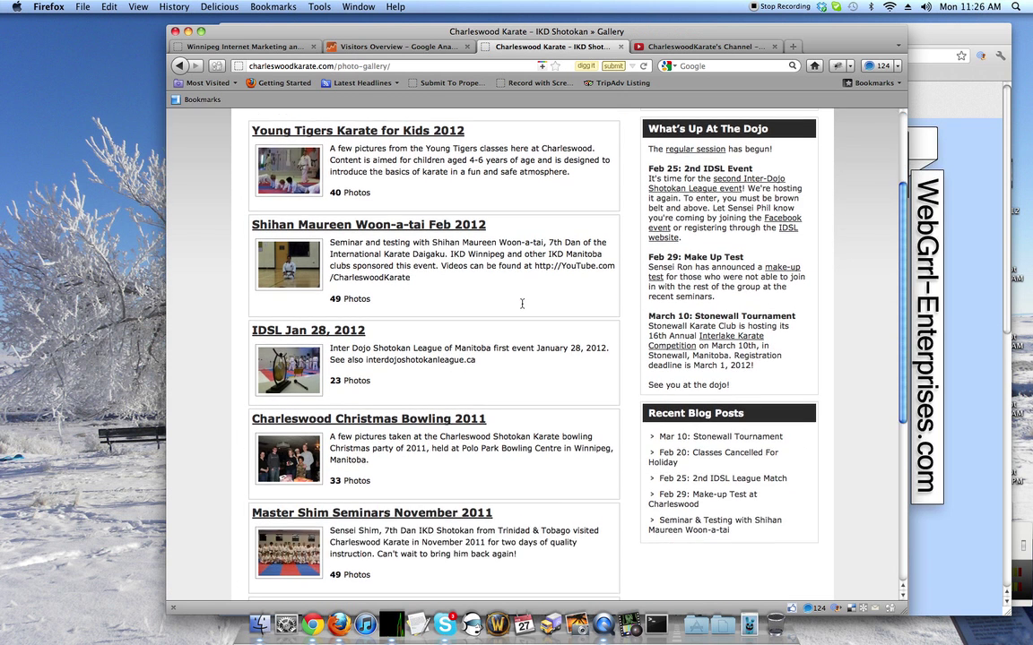
scroll(523, 305, "down", 4)
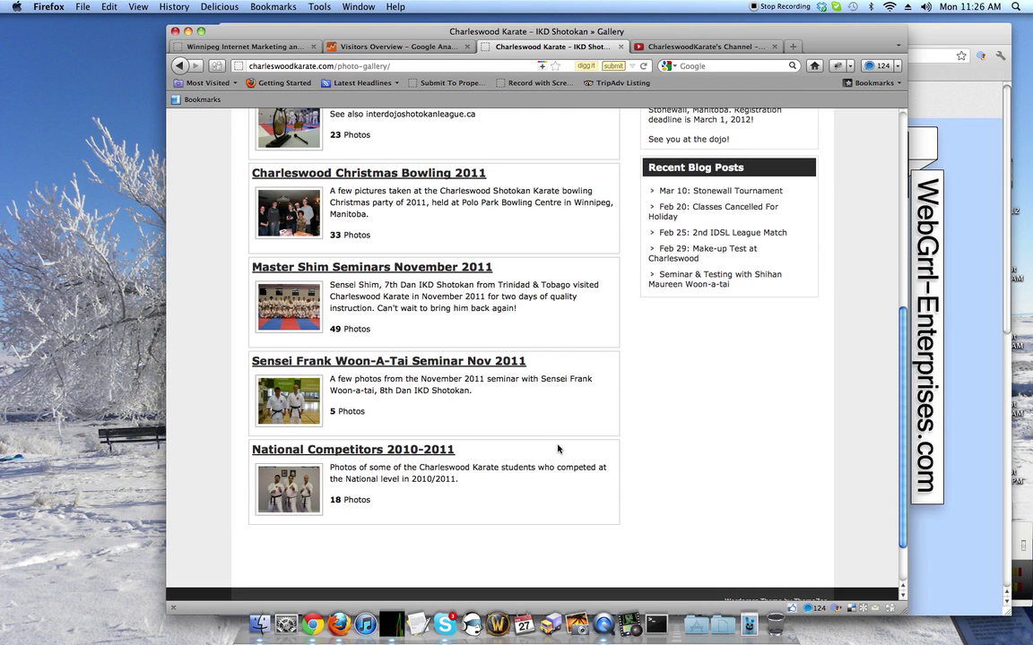
scroll(574, 341, "up", 13)
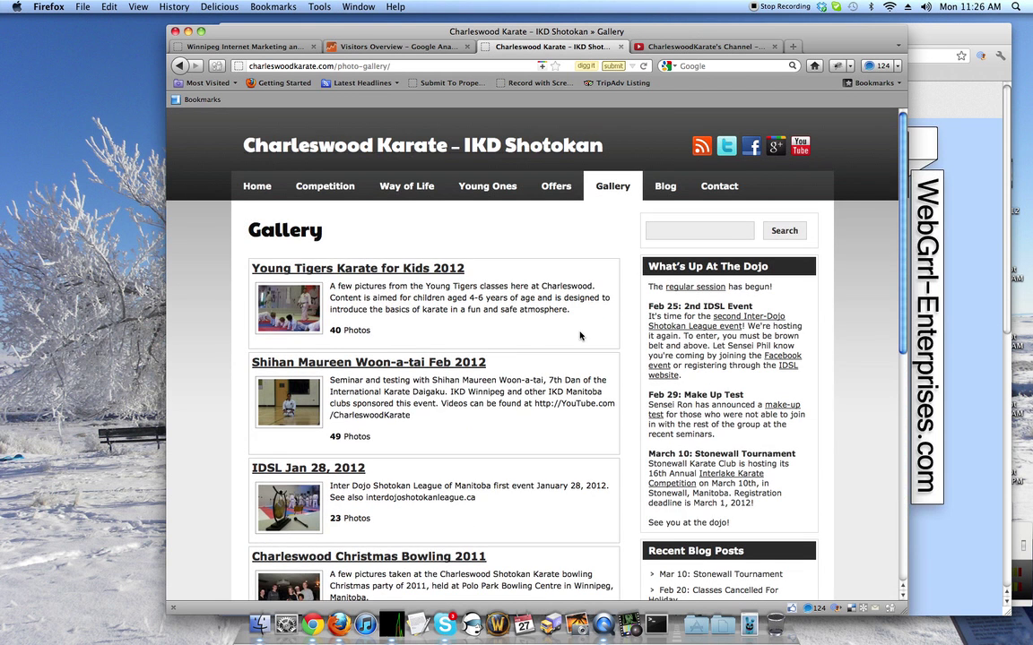
- Switch to the CharleswoodKarate YouTube channel and look through its full list of videos
left_click(694, 47)
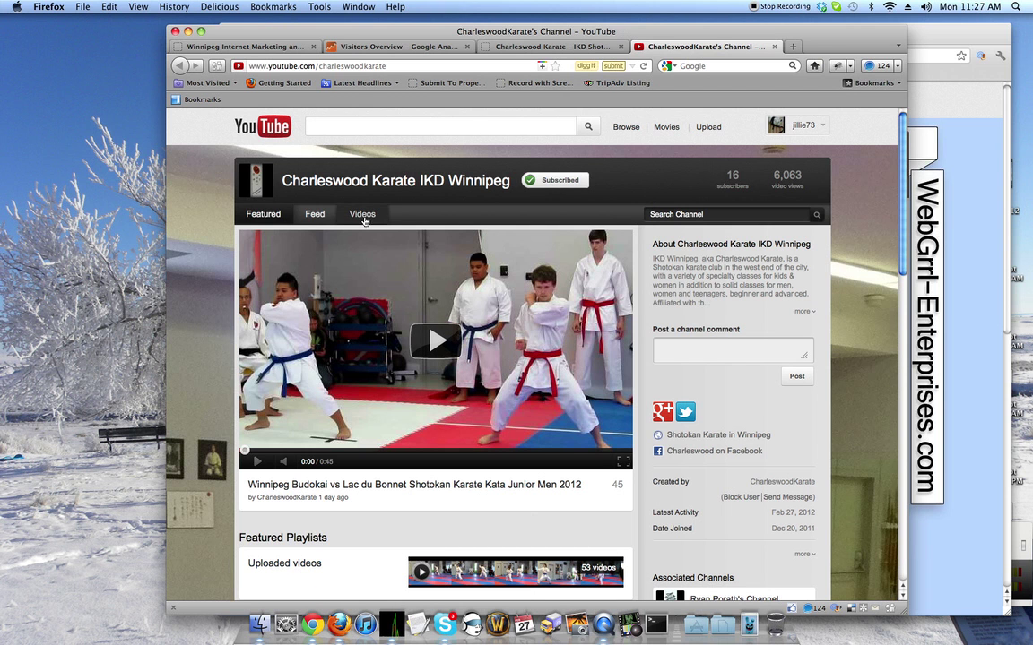
left_click(363, 217)
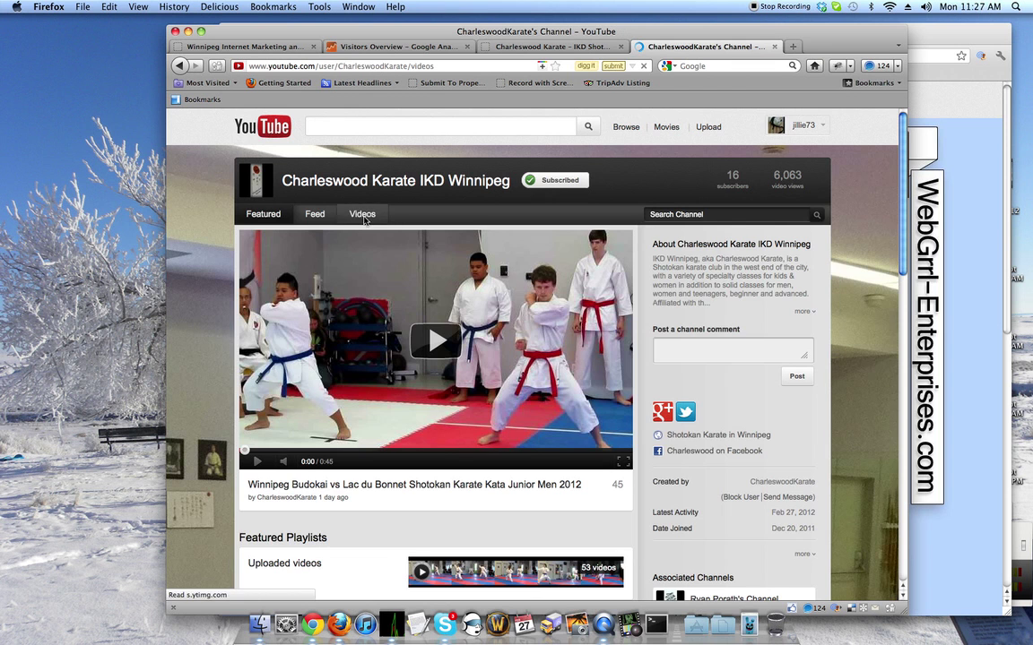
scroll(342, 374, "down", 10)
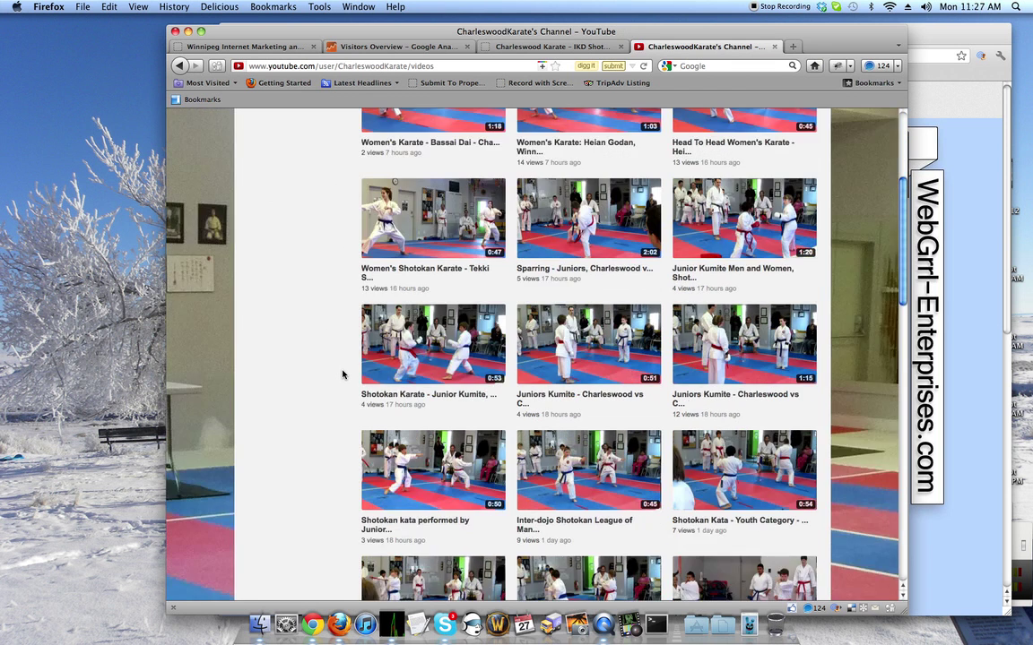
scroll(342, 375, "down", 8)
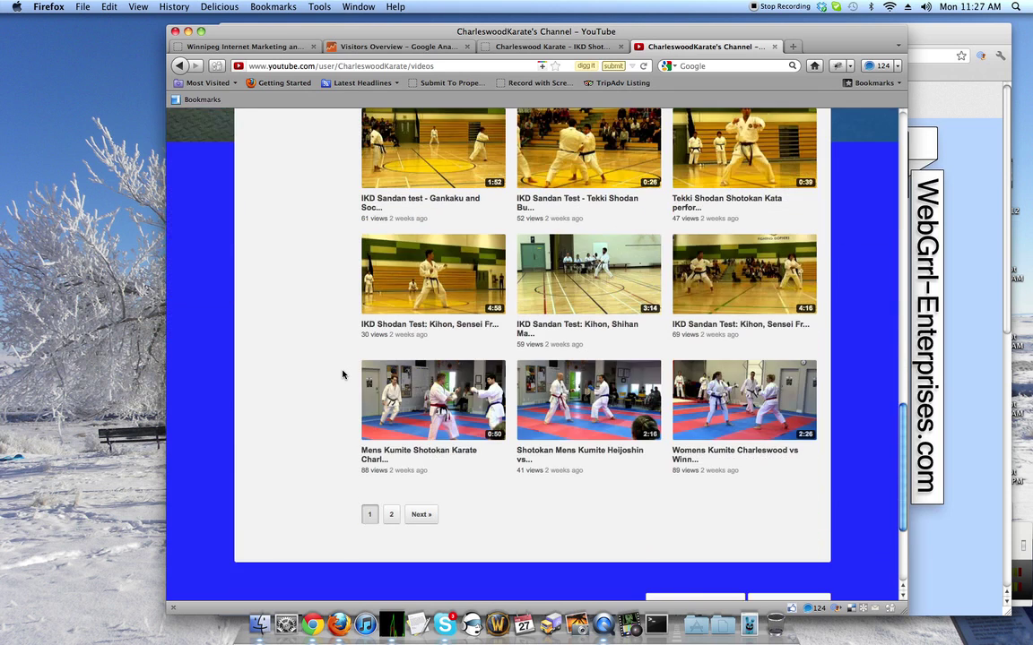
scroll(316, 362, "up", 5)
scroll(317, 362, "up", 6)
- Return to the Google Analytics Visitors Overview and inspect daily visits on the graph for late January through mid-February 2012
left_click(402, 45)
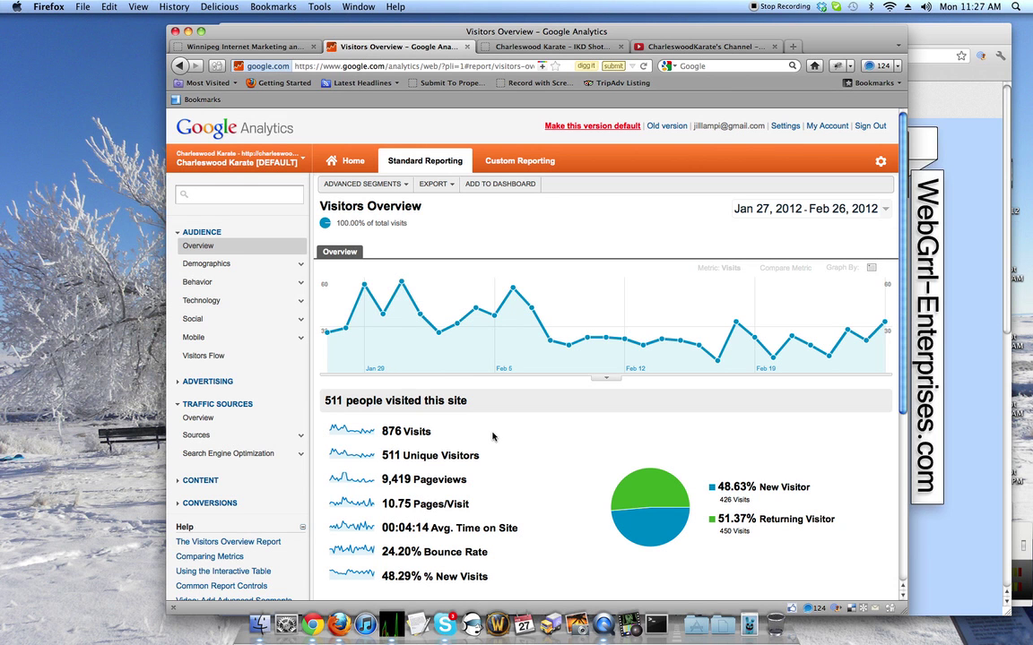
mouse_move(364, 362)
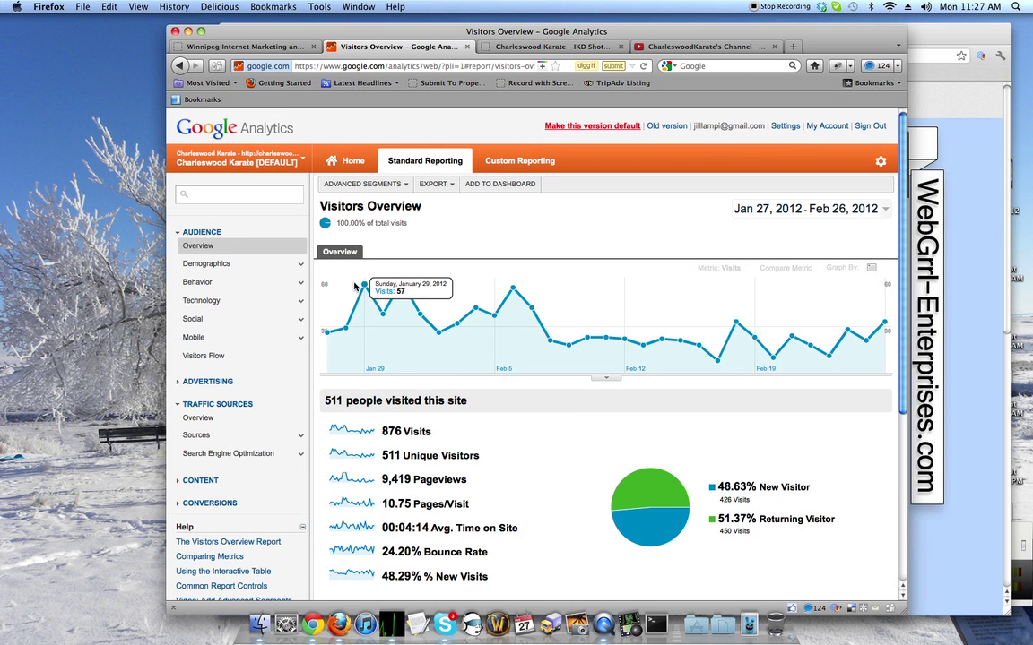
mouse_move(400, 283)
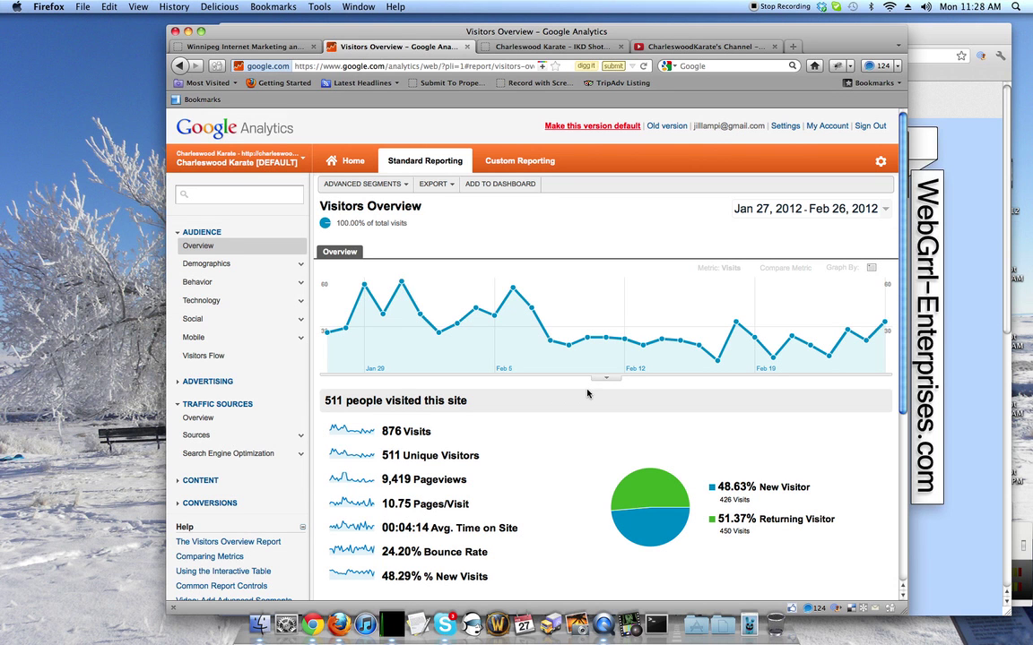
mouse_move(564, 359)
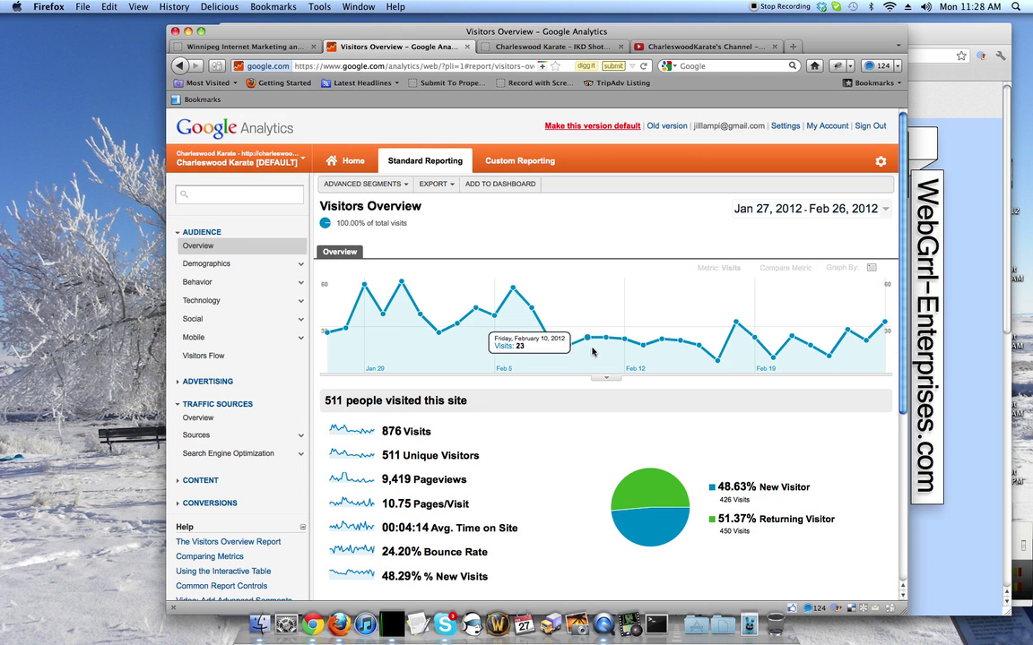
mouse_move(685, 346)
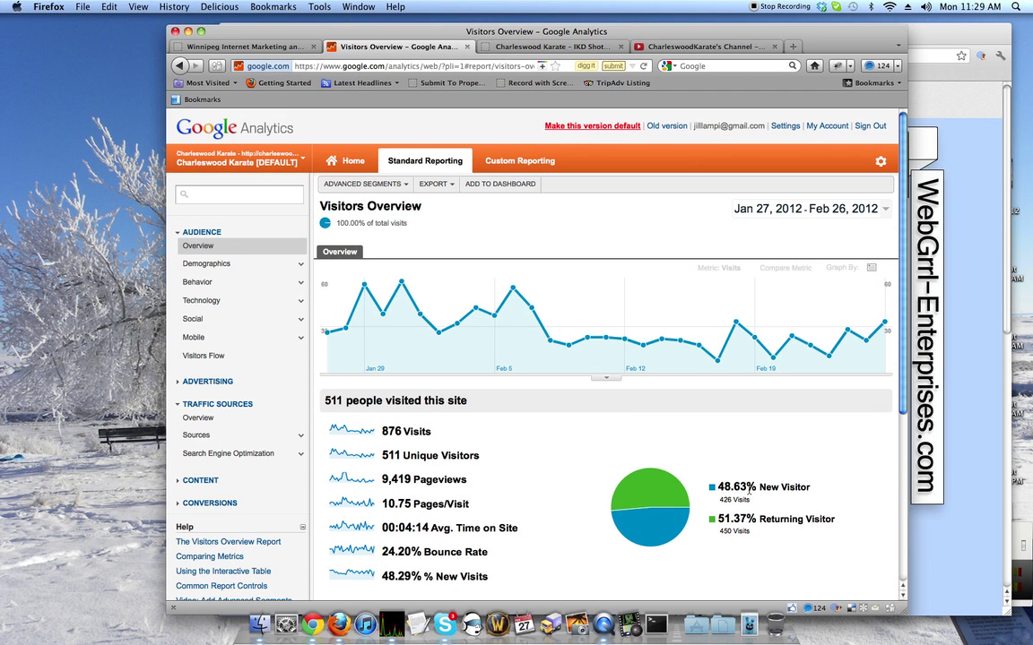
- Break down the Visitors Overview demographics by City and review the visits from each city
scroll(749, 490, "down", 3)
scroll(745, 428, "down", 5)
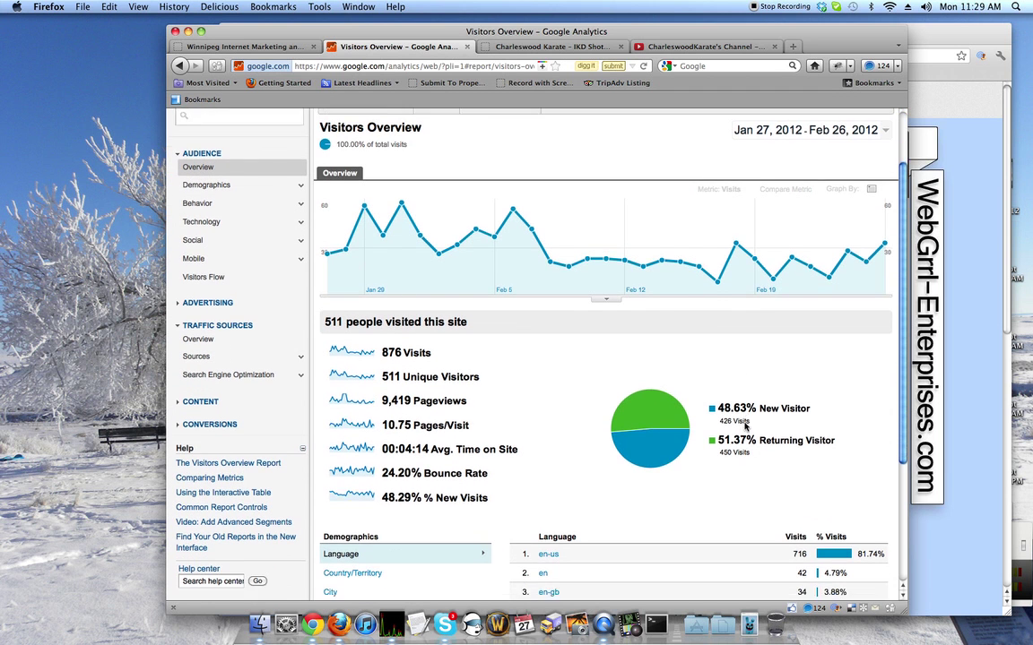
left_click(329, 475)
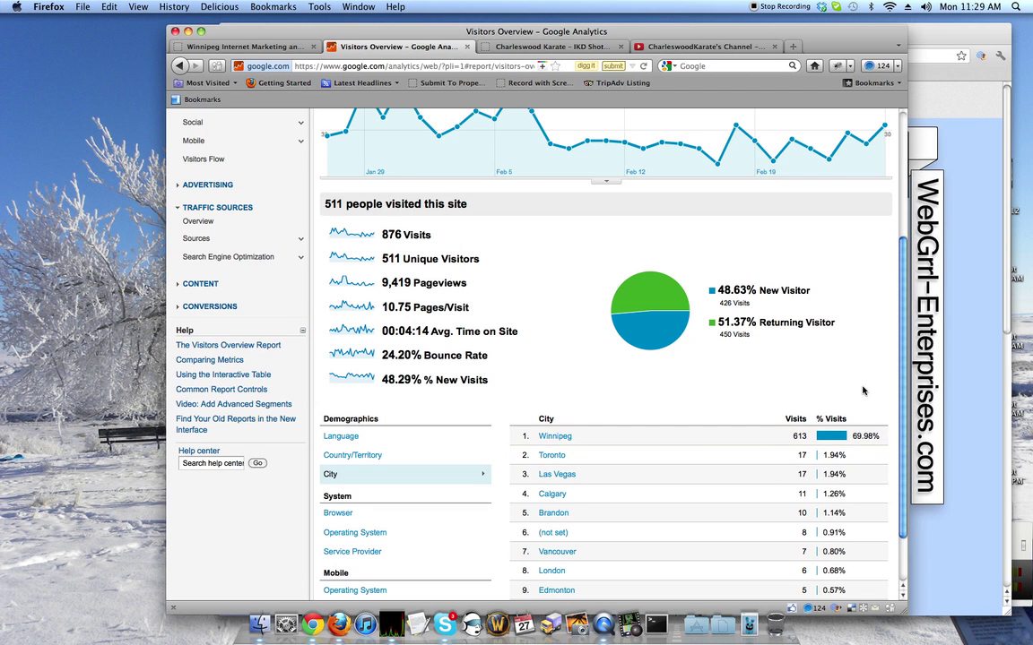
scroll(860, 391, "down", 2)
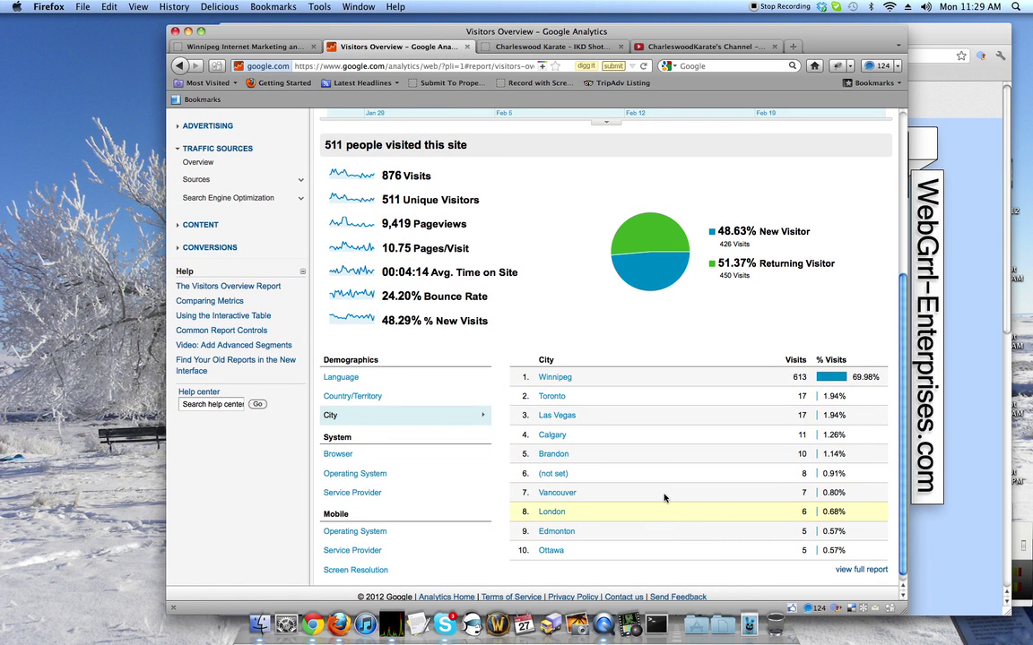
scroll(628, 448, "up", 5)
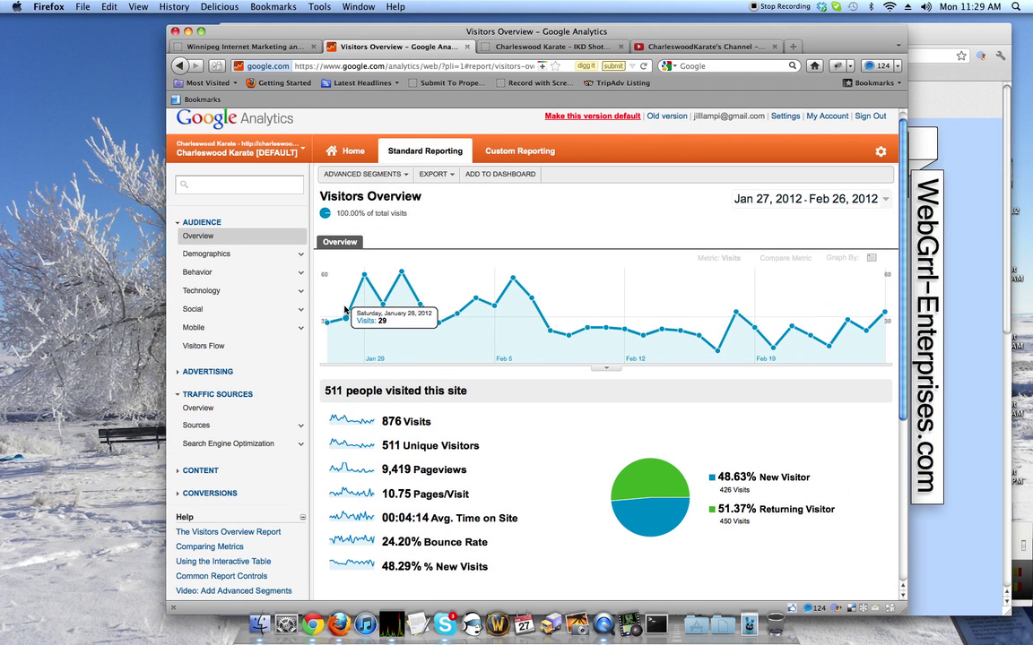
- Open the Traffic Sources Overview report and review the traffic type breakdown and the search keyword table
left_click(210, 411)
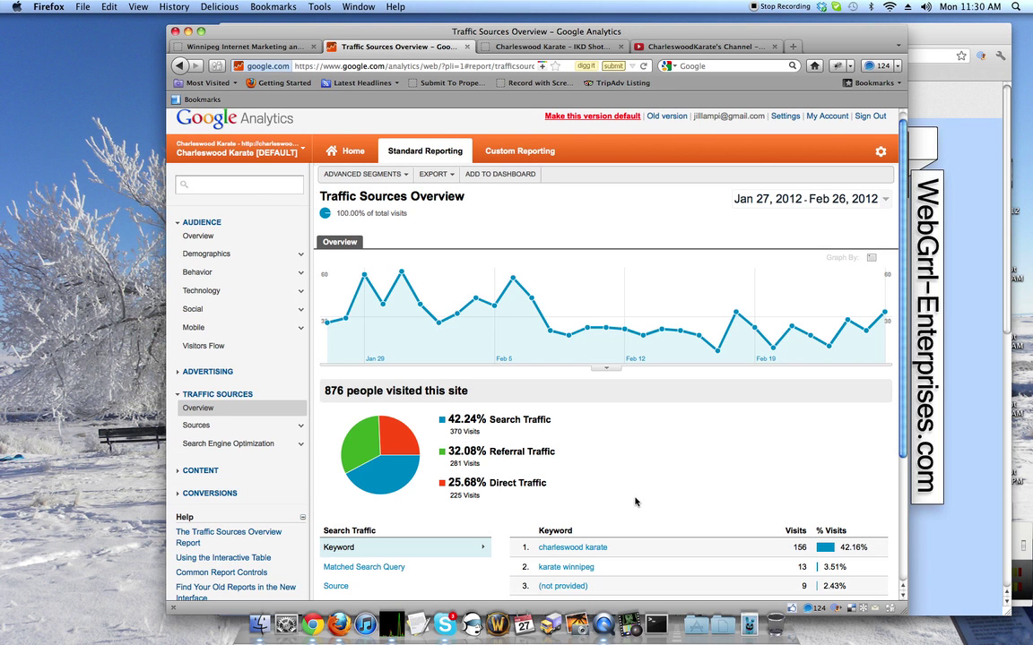
scroll(636, 503, "down", 3)
scroll(735, 440, "down", 1)
scroll(736, 443, "down", 1)
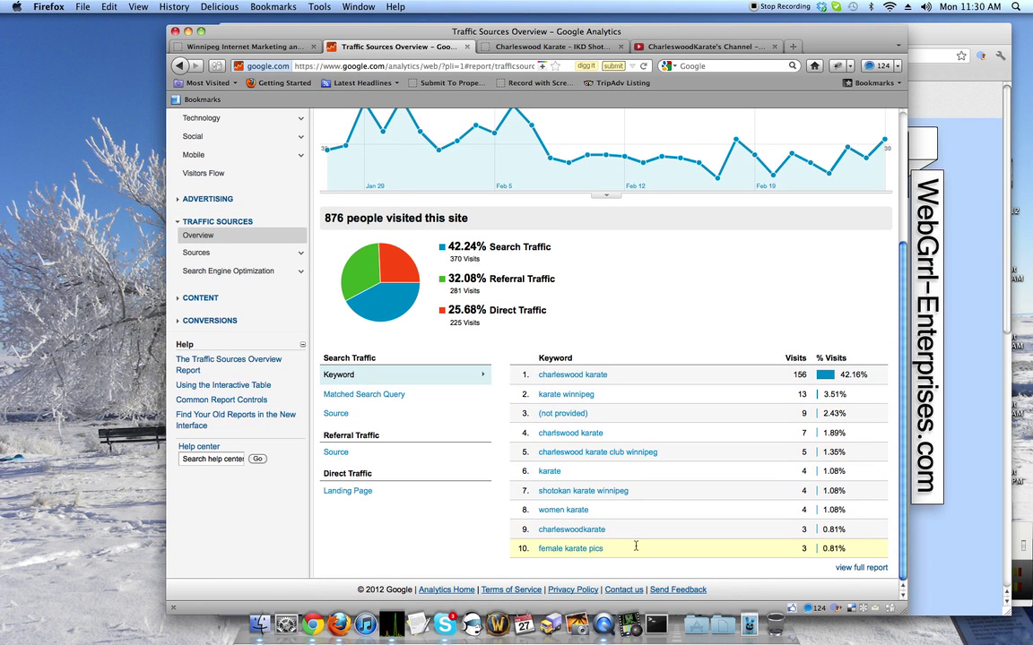
scroll(446, 281, "up", 3)
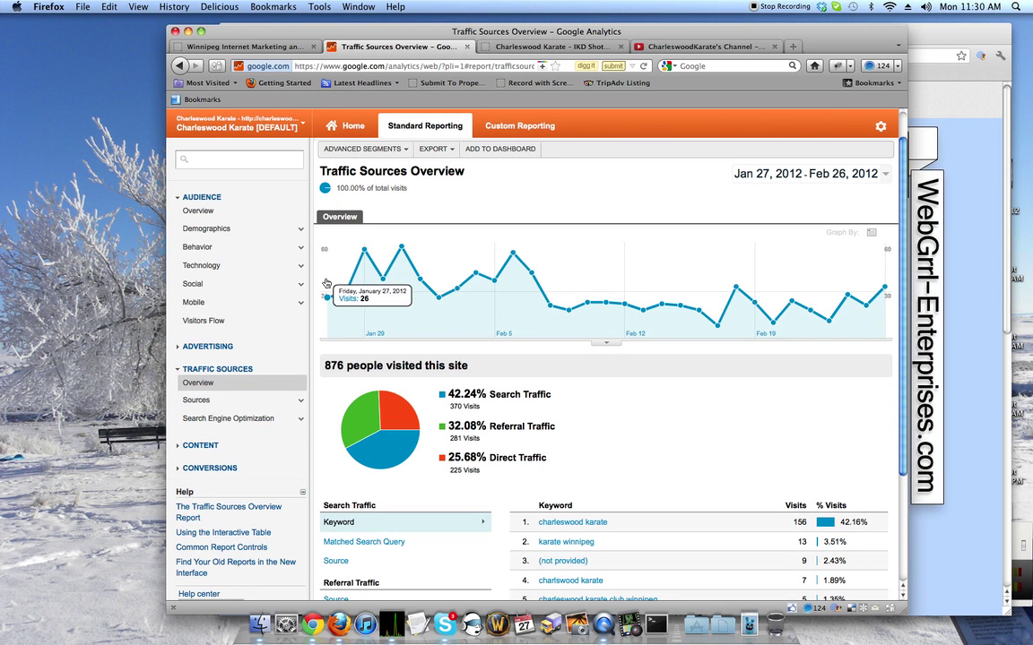
- Open the All Traffic report under the traffic sources and review the visits for each source and medium
left_click(205, 403)
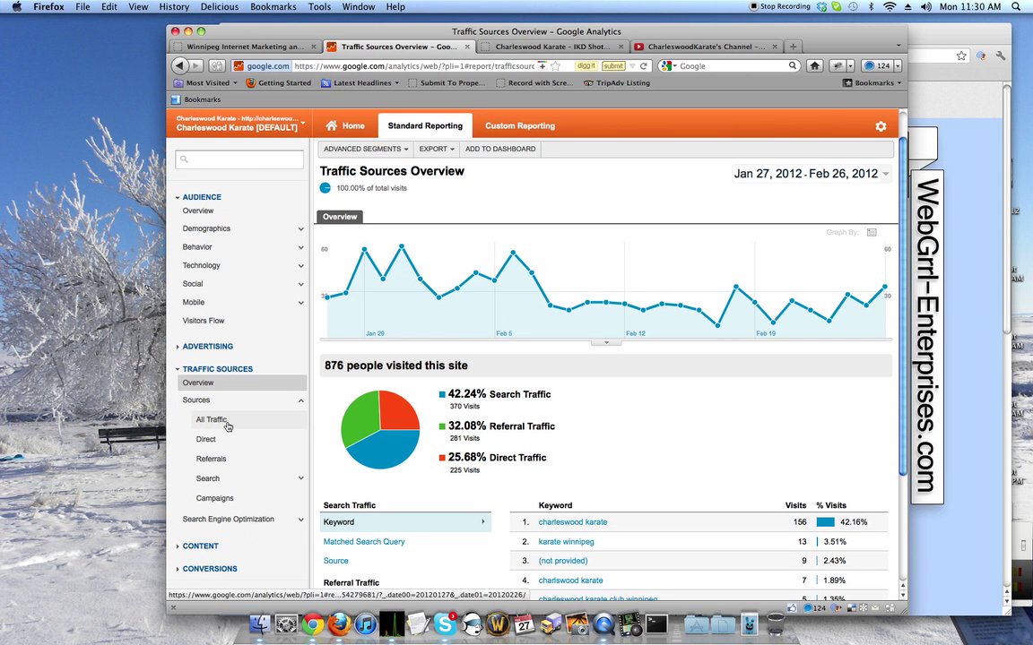
left_click(225, 424)
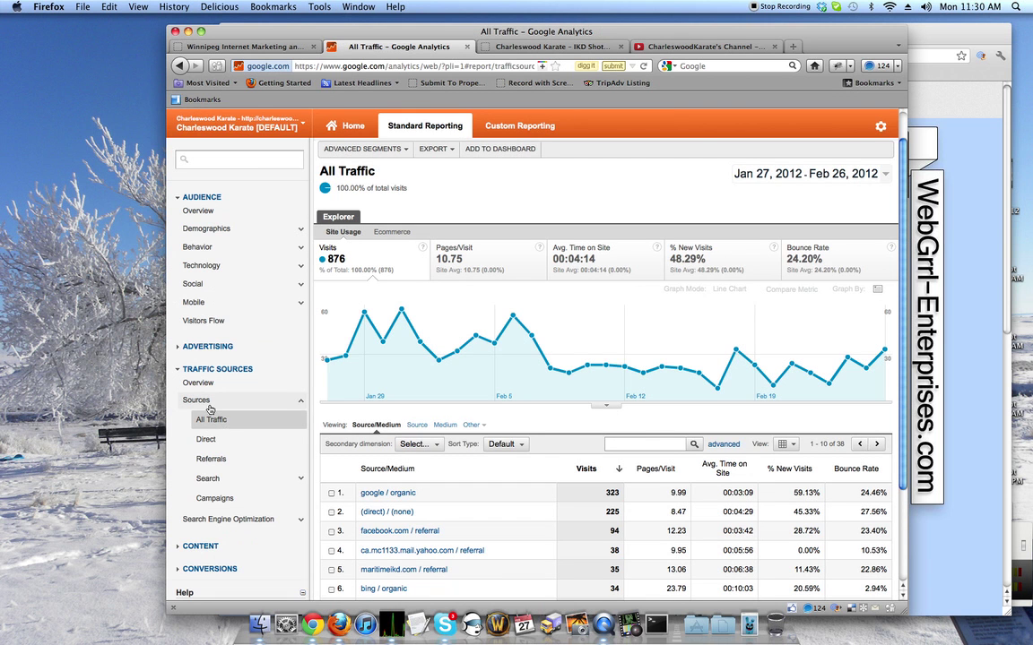
left_click(206, 405)
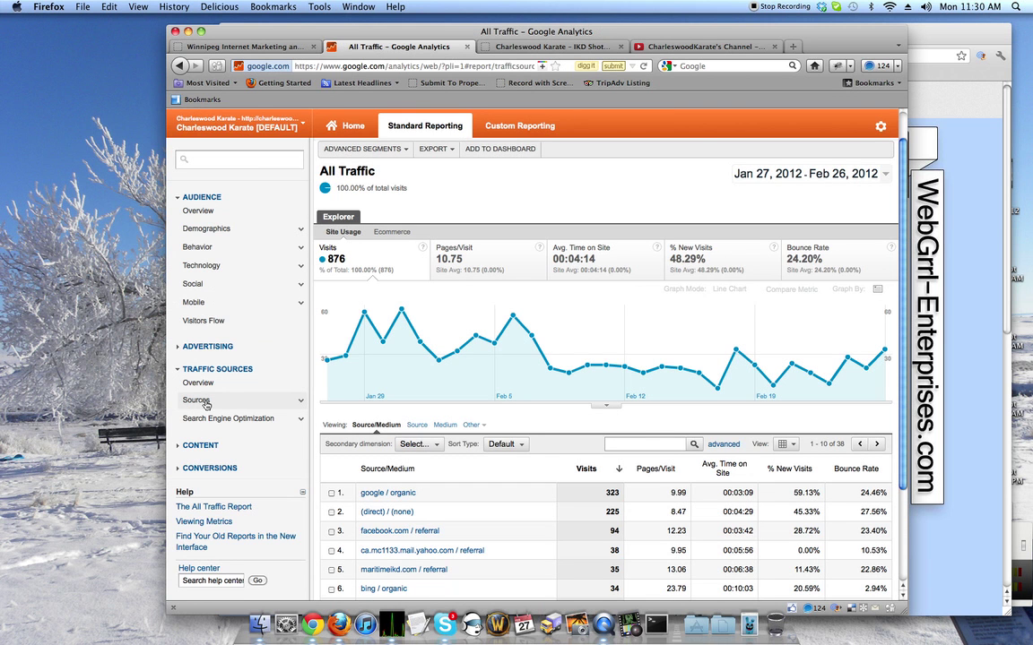
left_click(206, 406)
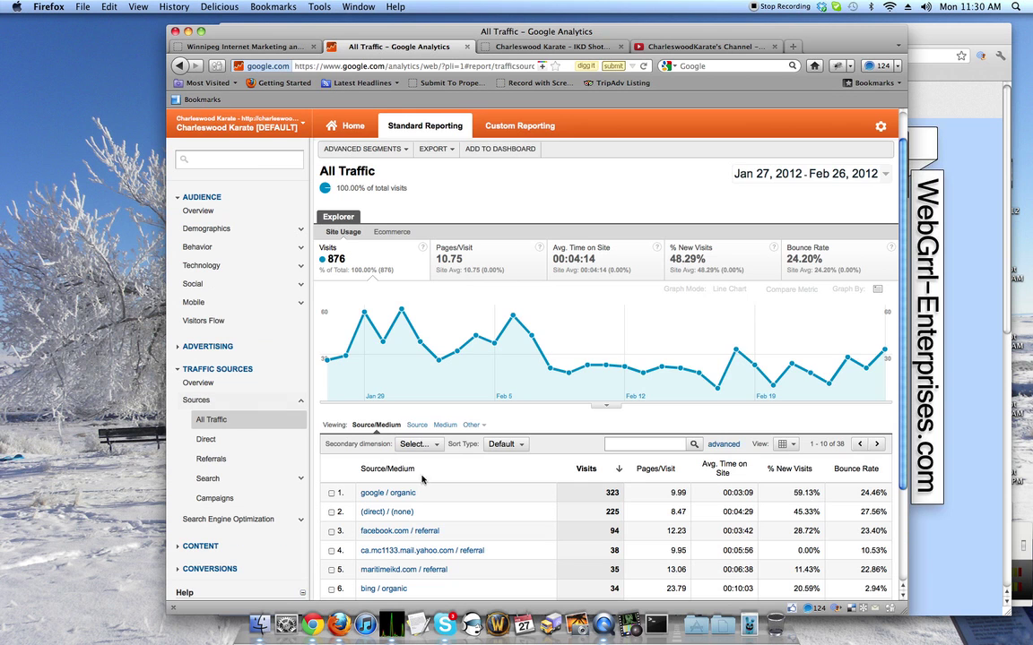
scroll(534, 487, "down", 1)
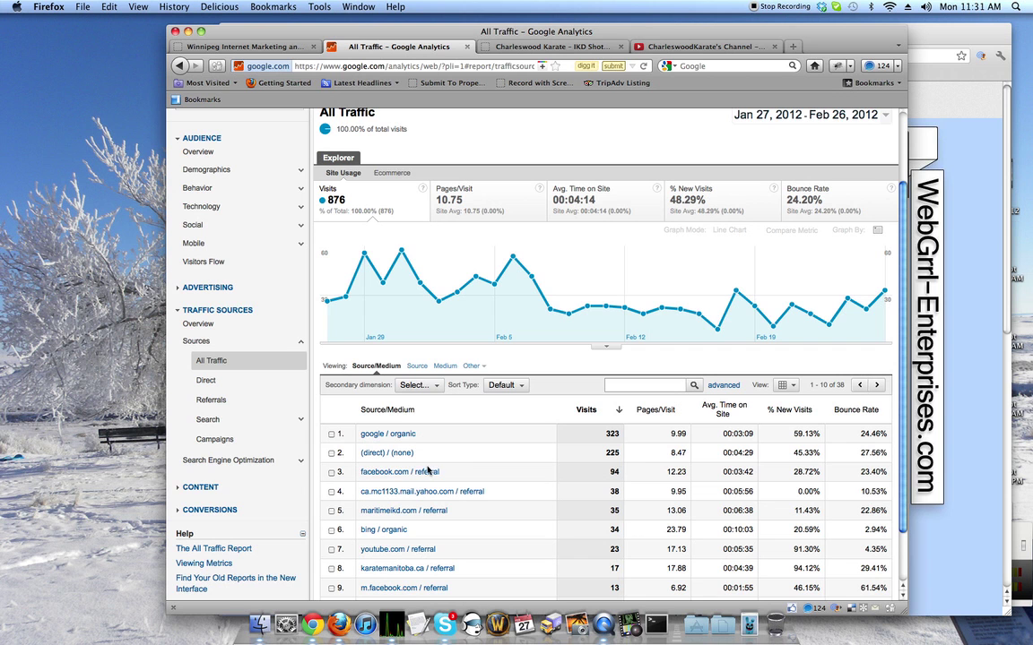
scroll(518, 463, "down", 3)
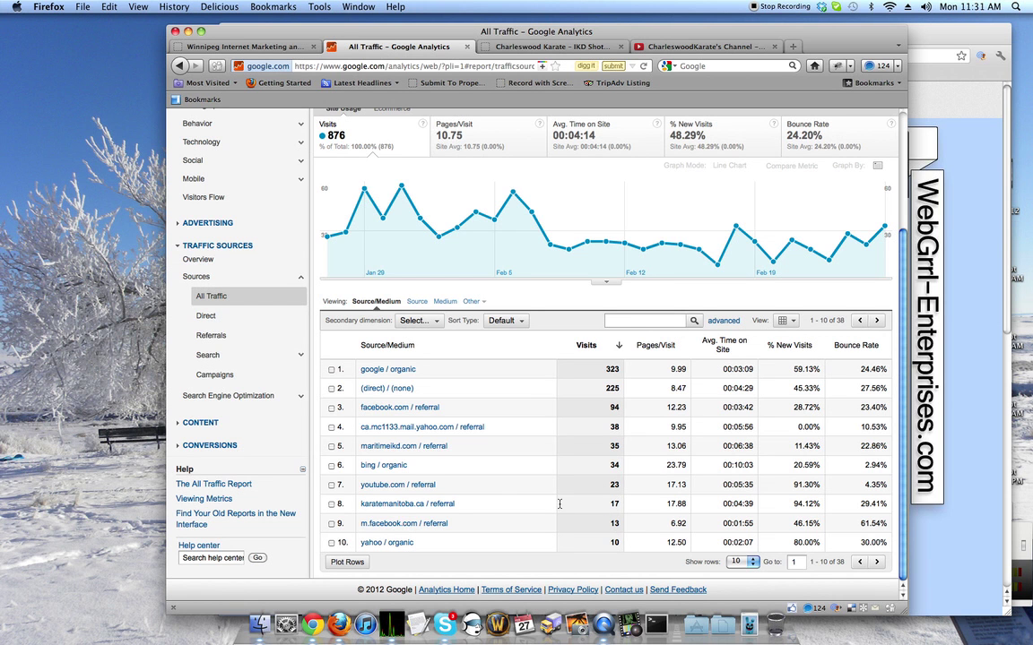
scroll(560, 504, "up", 3)
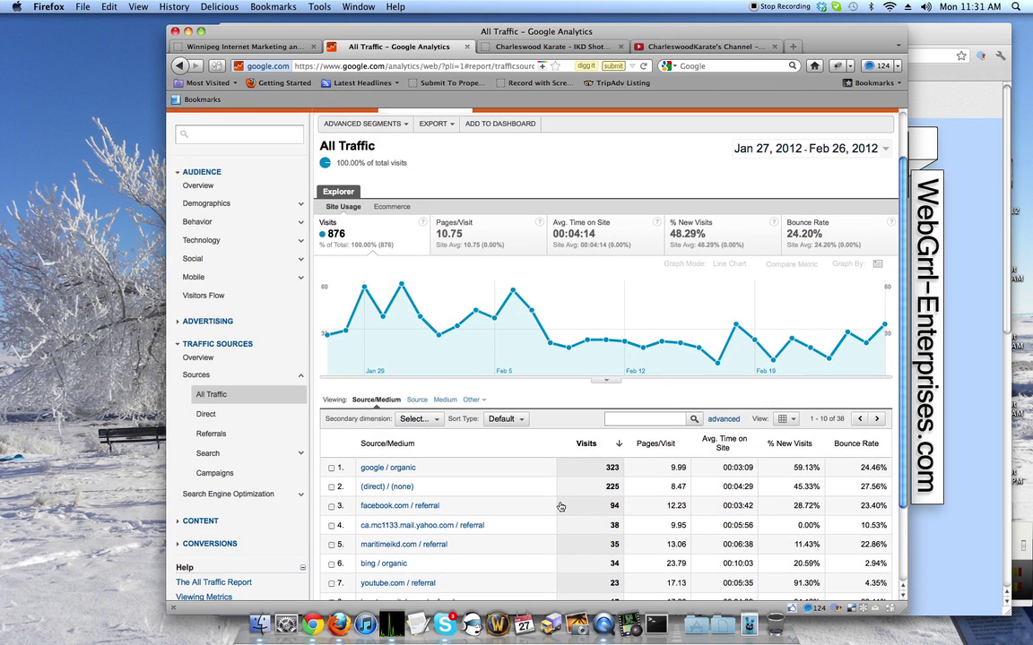
- Open the Queries report for Search Engine Optimization to view the site's Google search queries
left_click(197, 376)
left_click(205, 394)
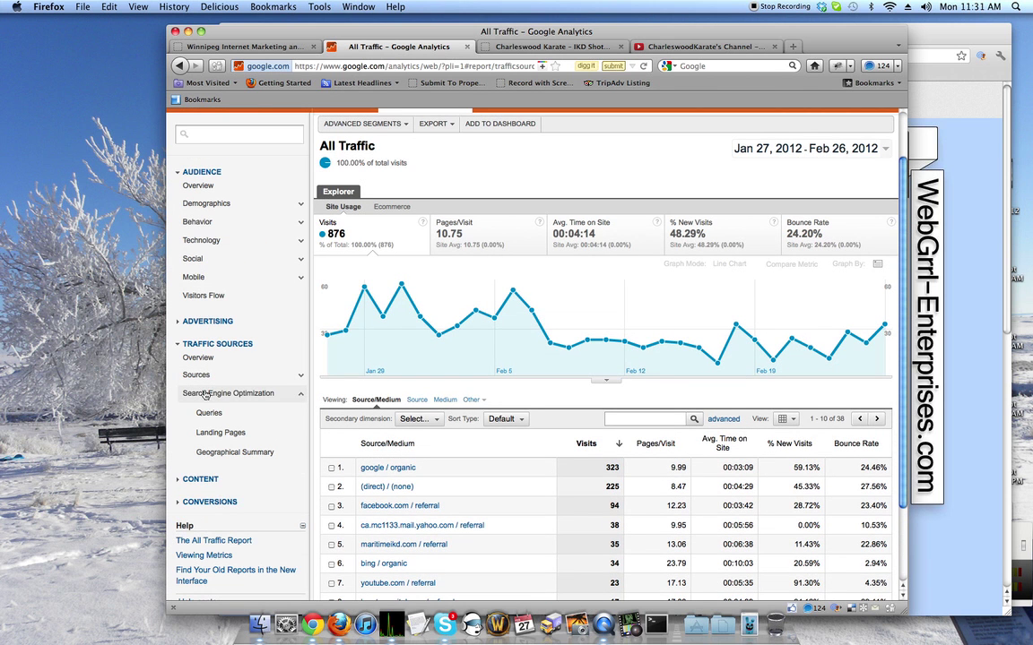
left_click(209, 413)
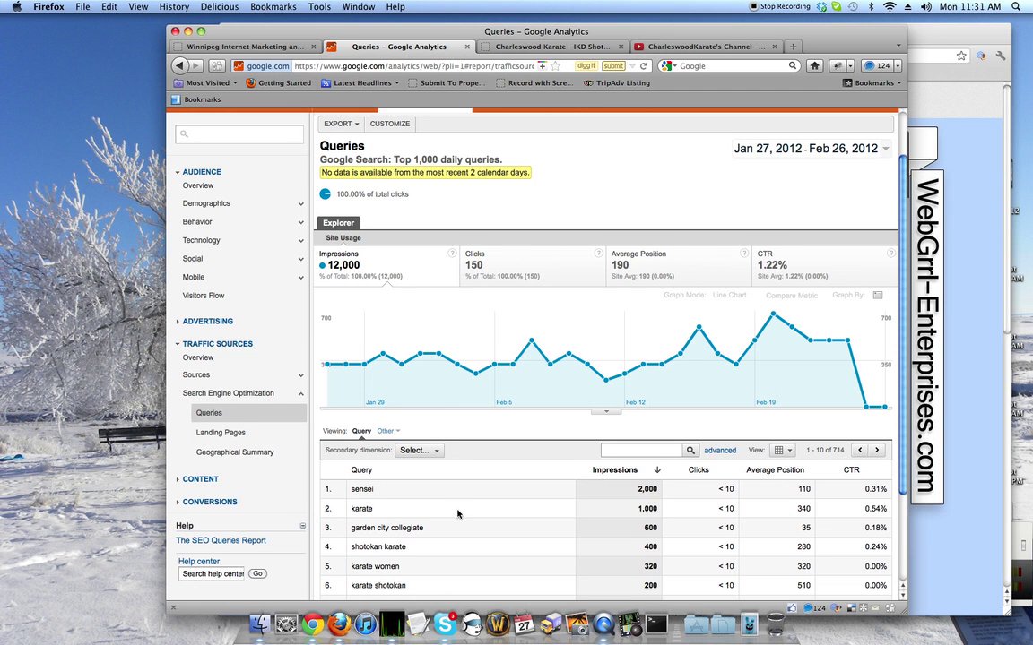
- Examine the daily impressions on the Queries report graph together with the list of search queries
scroll(458, 513, "down", 1)
mouse_move(329, 346)
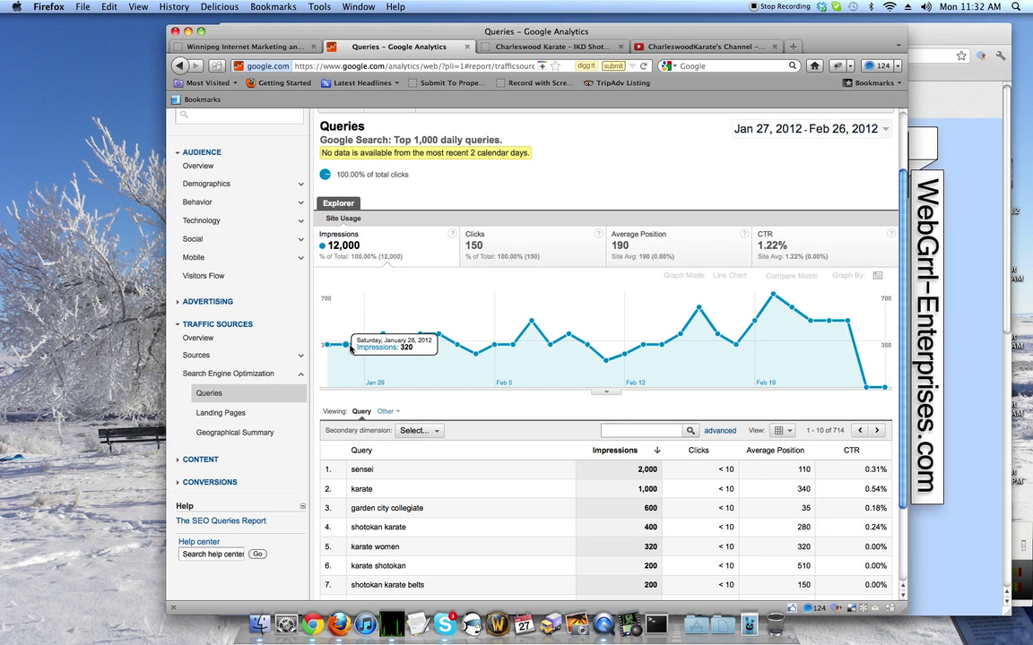
mouse_move(428, 334)
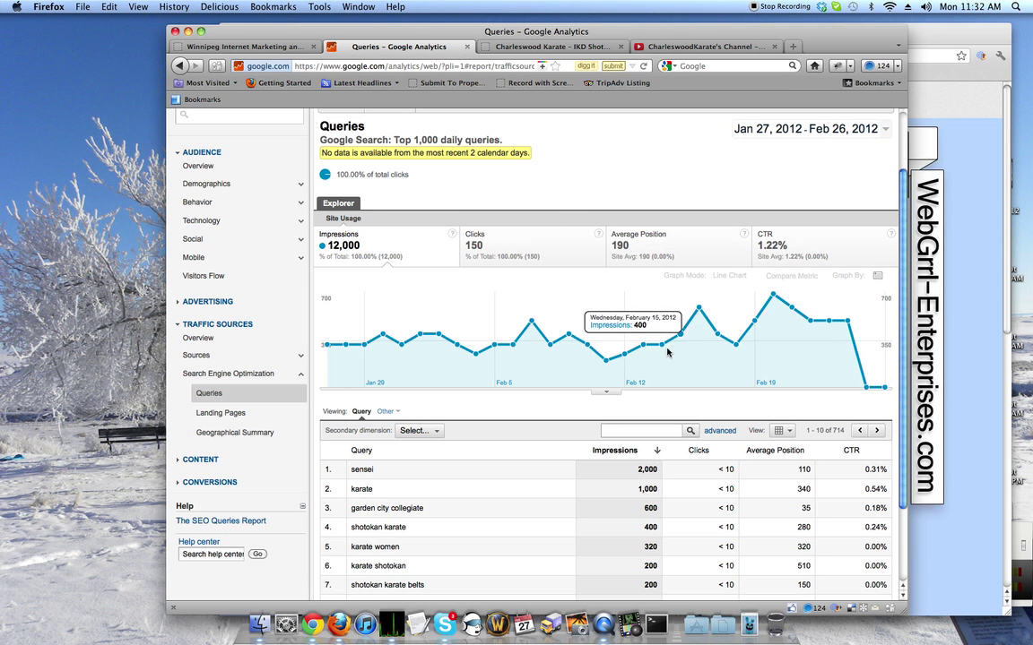
- Open the Landing Pages report for Search Engine Optimization and review the impressions and clicks of each page
left_click(224, 412)
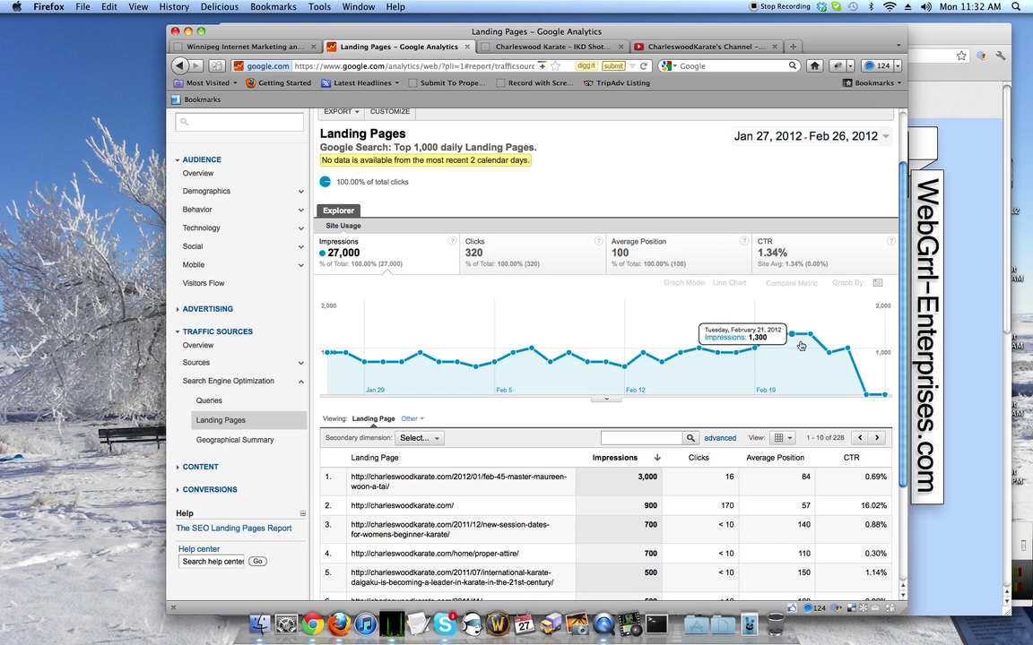
scroll(632, 446, "down", 1)
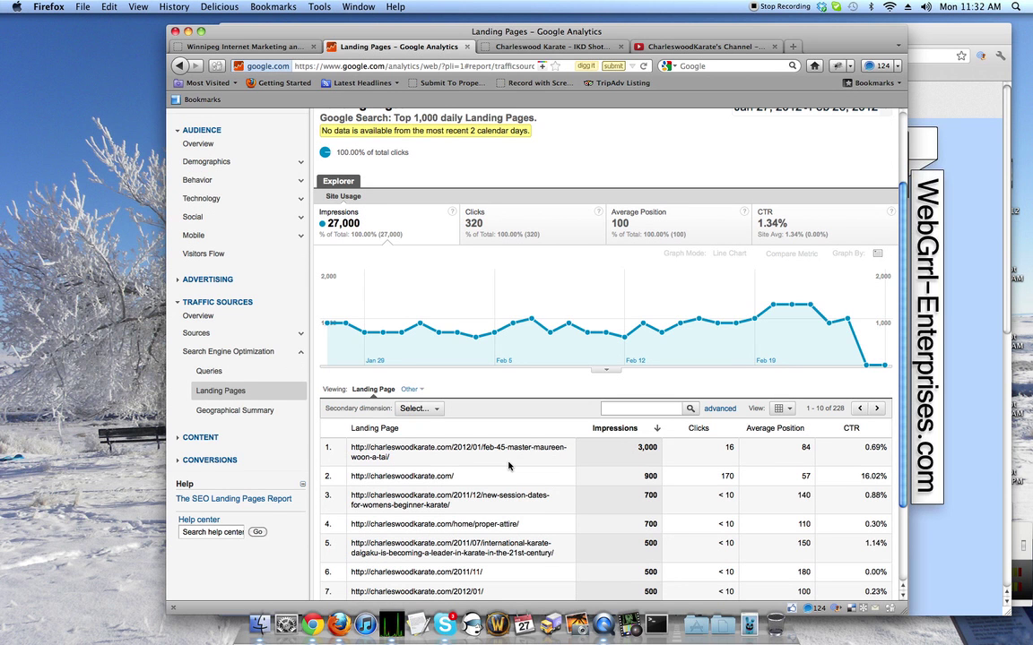
scroll(508, 466, "down", 1)
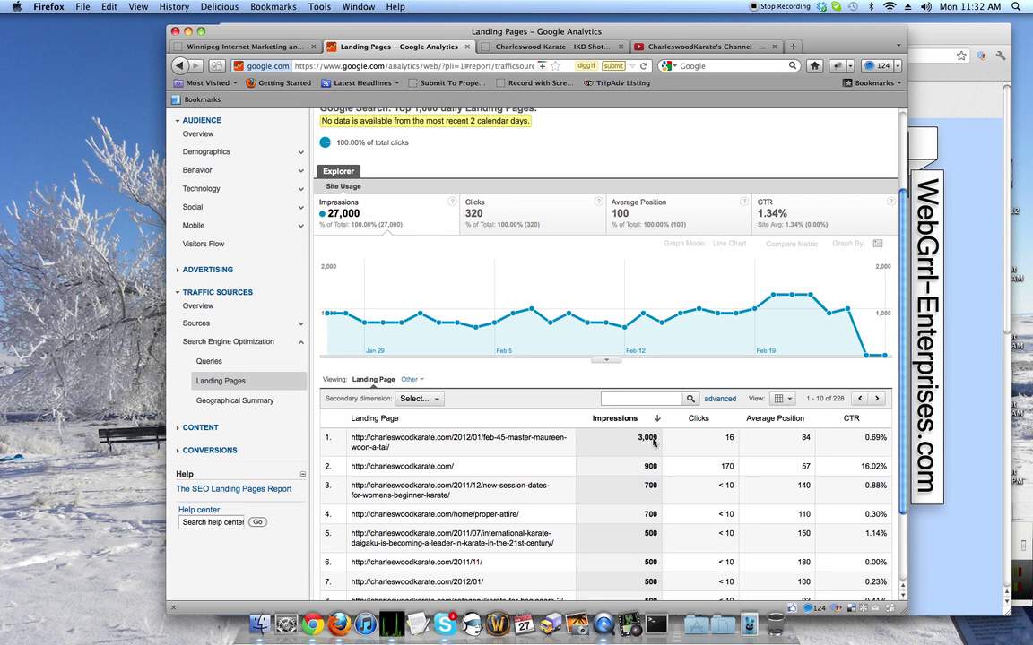
scroll(381, 394, "up", 5)
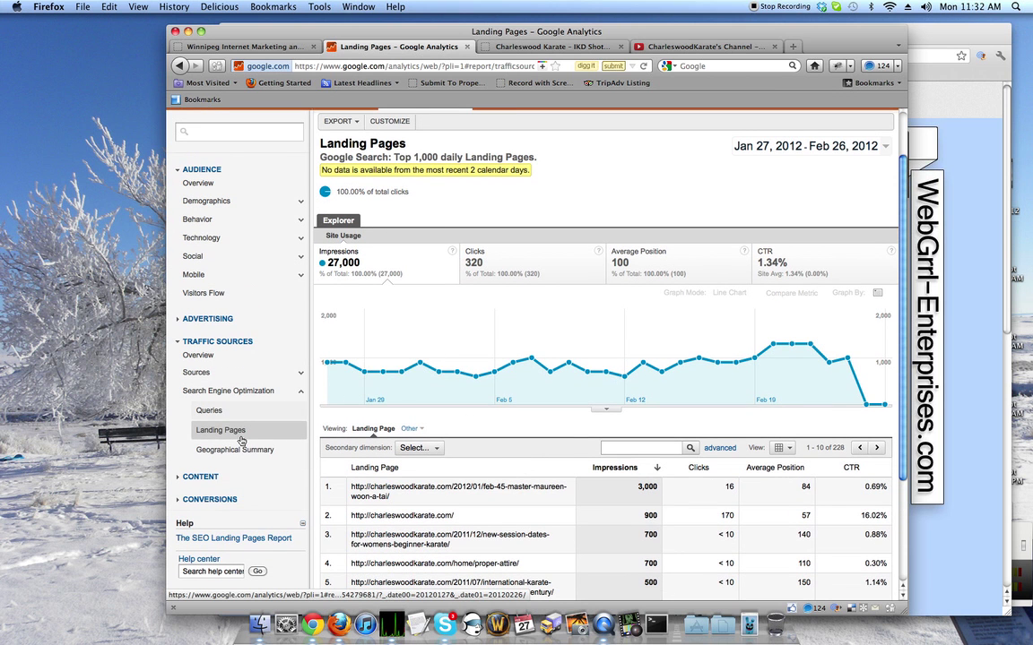
scroll(529, 359, "up", 5)
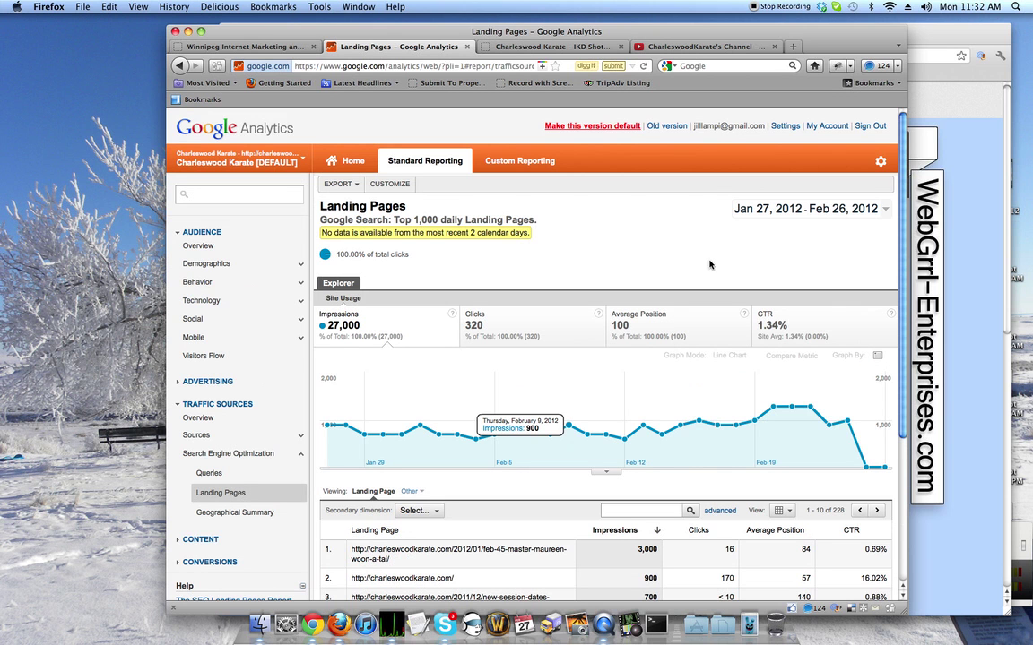
- Open the audience's Visitors Overview and set its date range to Nov 1, 2011 - Feb 26, 2012
left_click(197, 246)
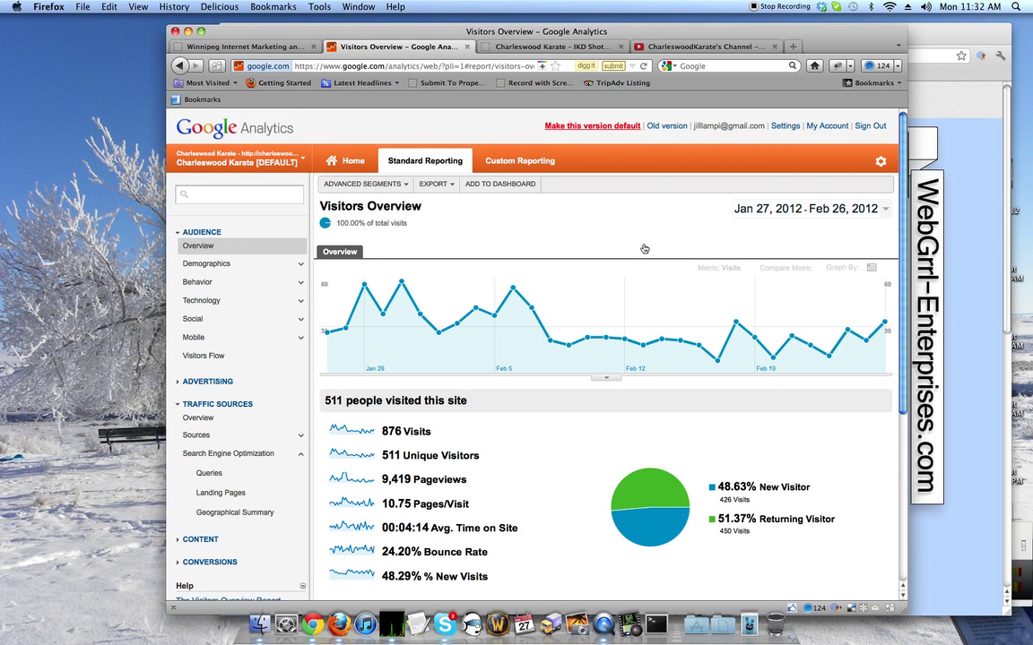
left_click(815, 208)
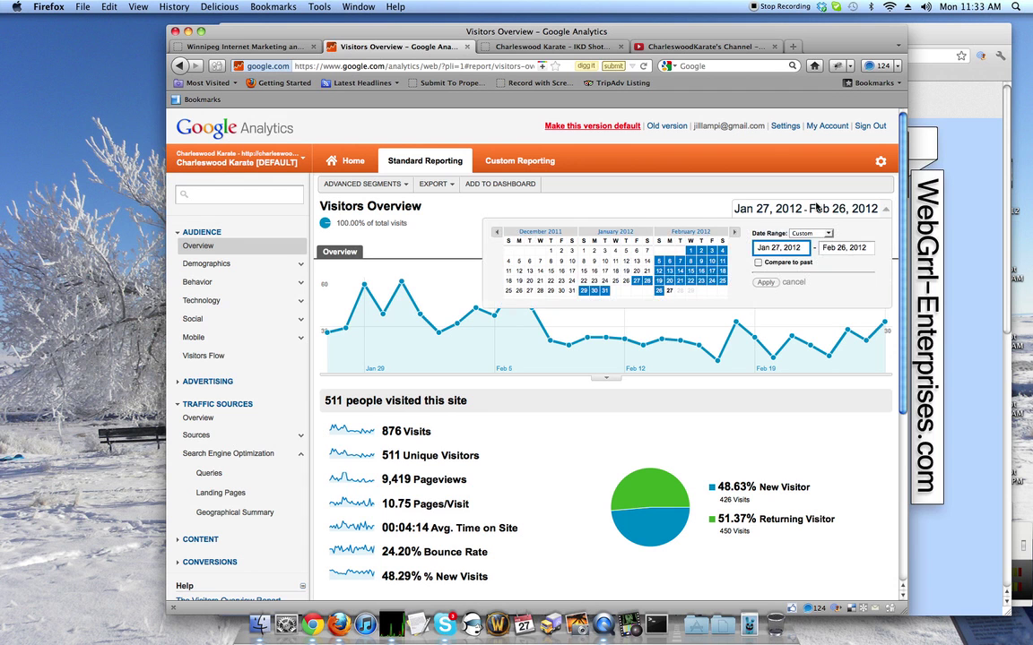
left_click(495, 232)
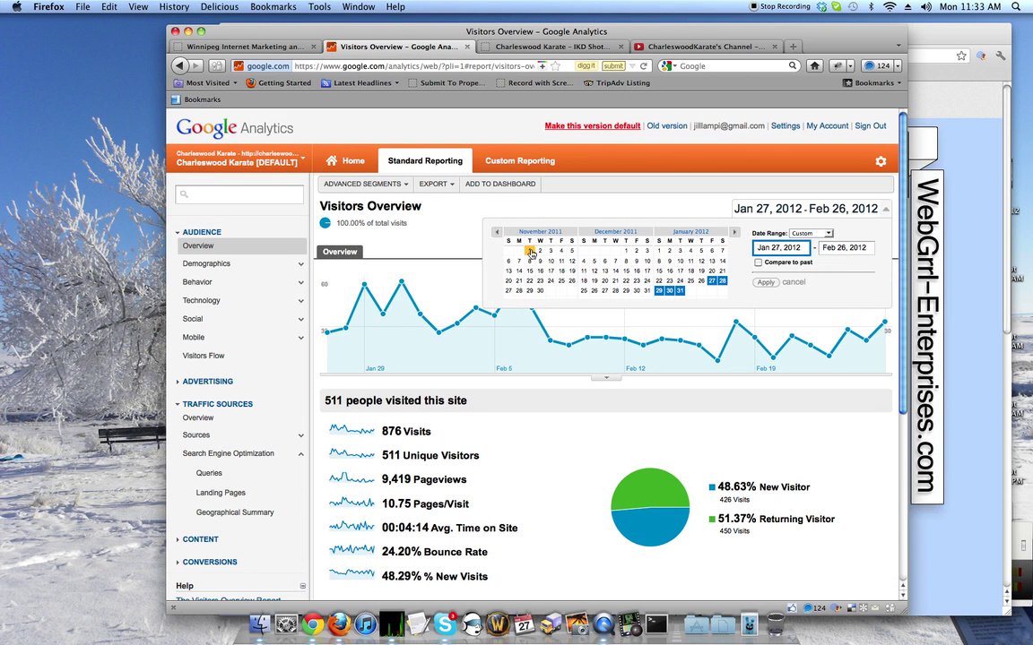
left_click(530, 251)
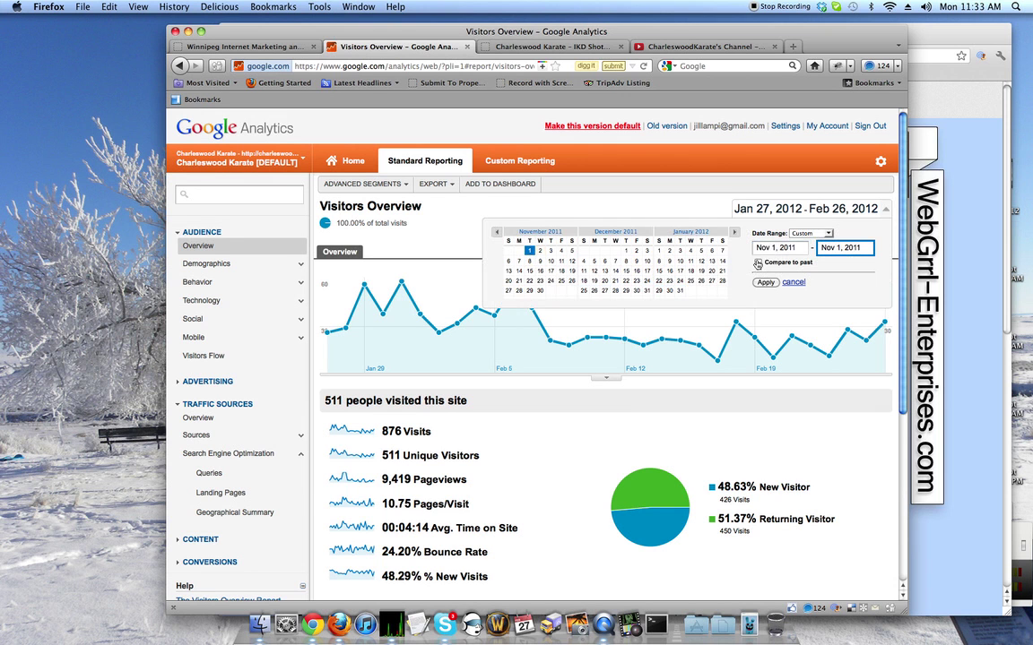
left_click(736, 233)
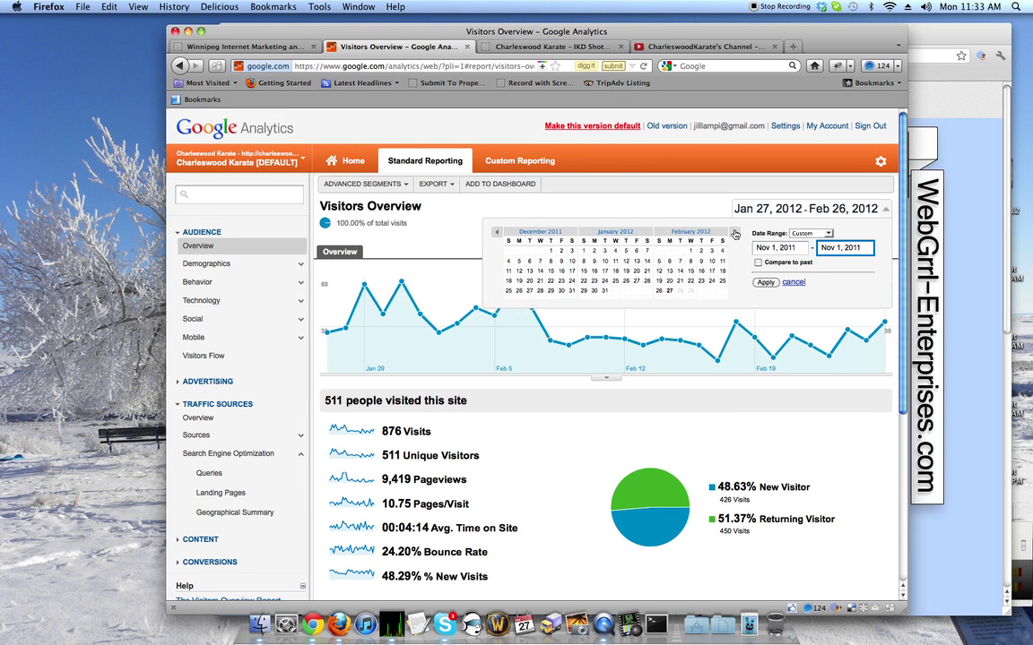
left_click(659, 290)
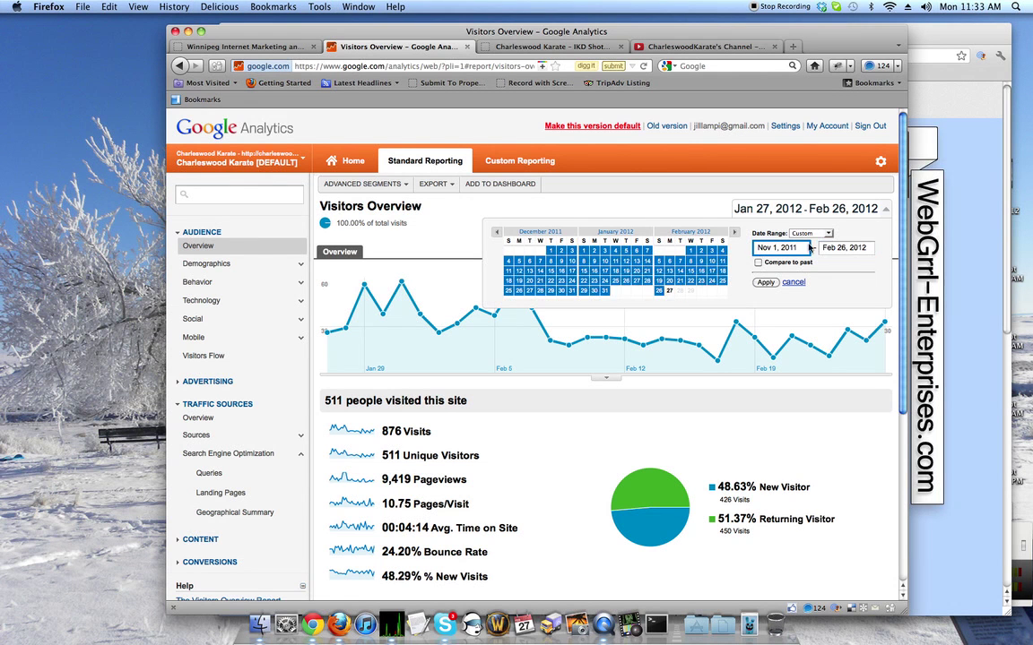
left_click(766, 282)
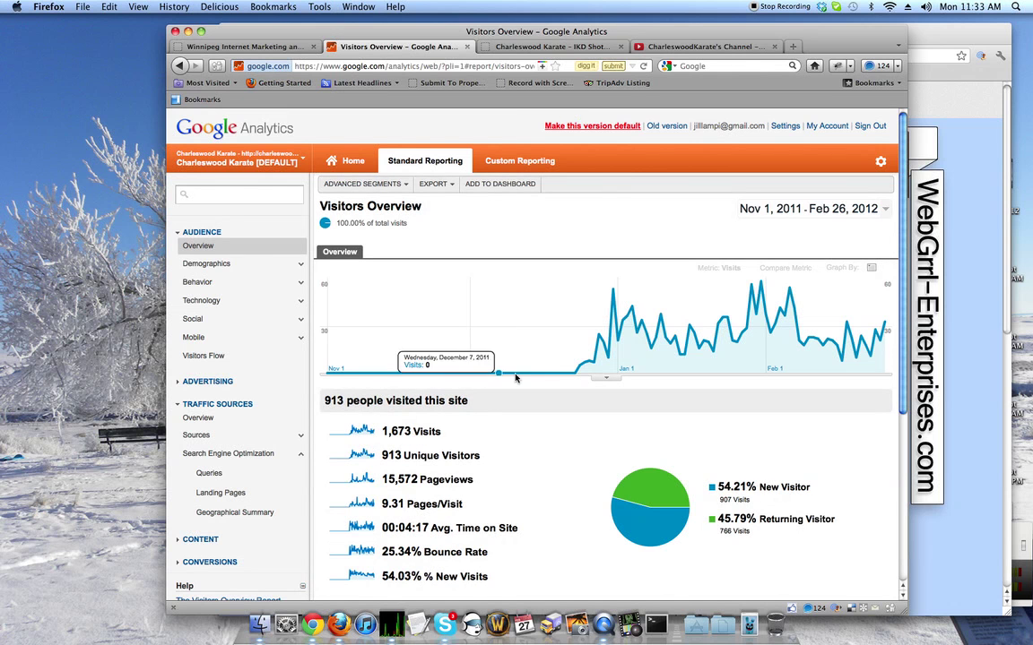
mouse_move(472, 378)
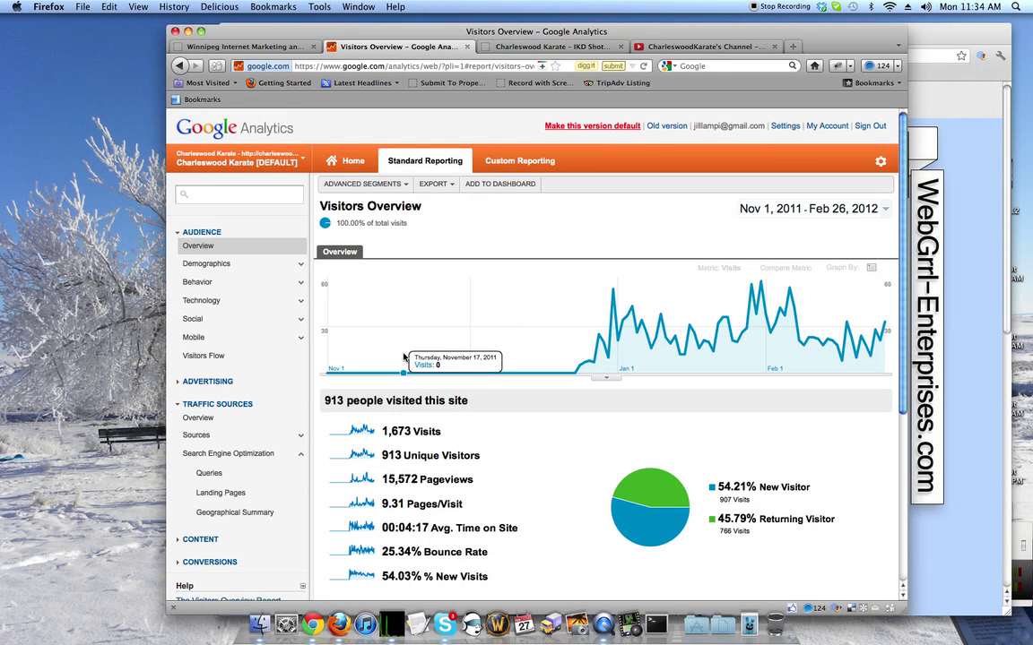
- Open the Queries report for the extended date range and examine how search impressions develop over the months
left_click(210, 475)
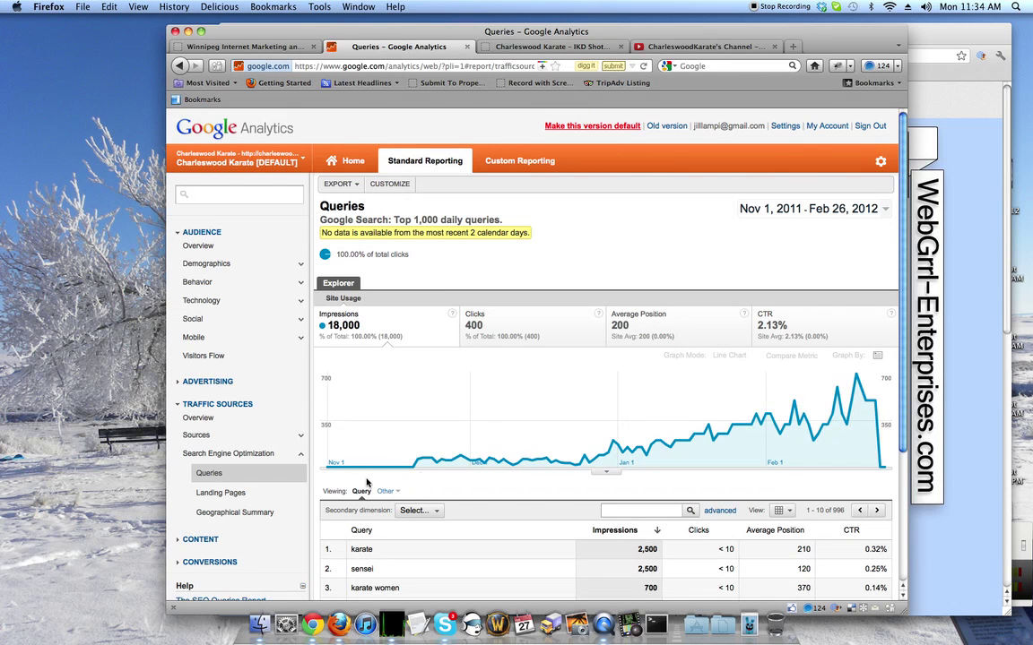
mouse_move(452, 463)
mouse_move(668, 464)
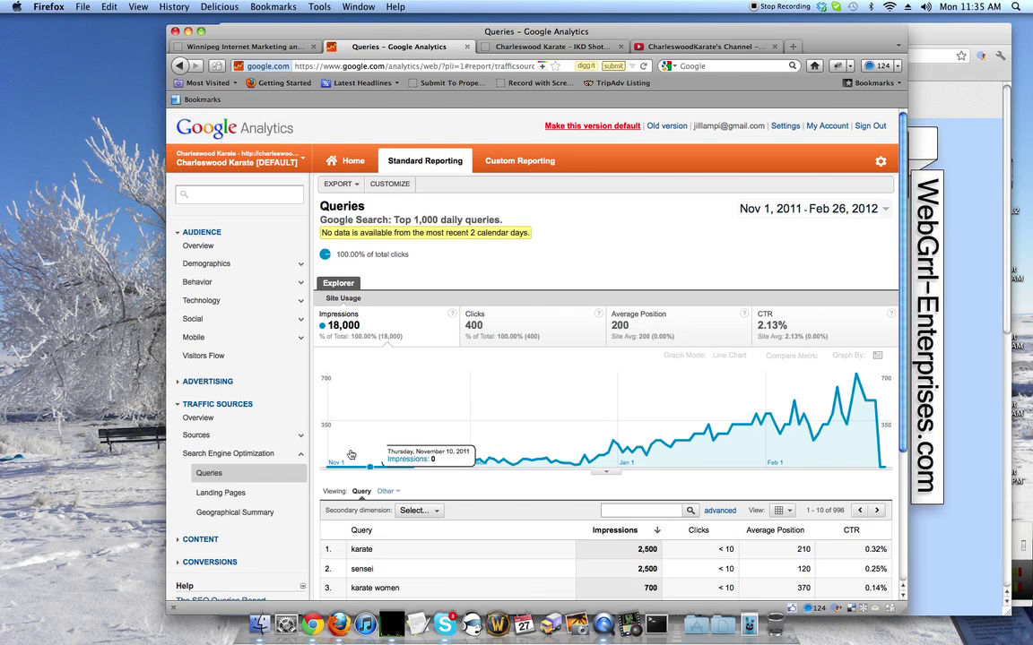
- Open the Landing Pages report for the extended date range and review its impressions graph and page table
left_click(208, 492)
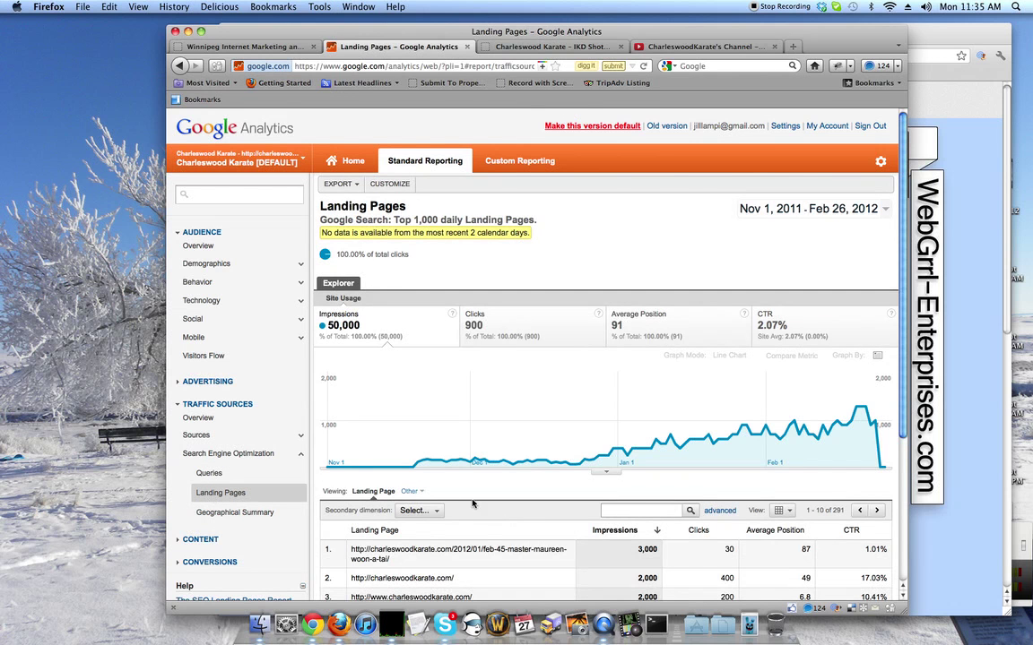
mouse_move(448, 462)
mouse_move(856, 412)
scroll(385, 504, "down", 3)
scroll(386, 505, "up", 3)
- View the Charleswood Karate site's Home page, and switch to the WebGrrl Enterprises website
left_click(544, 47)
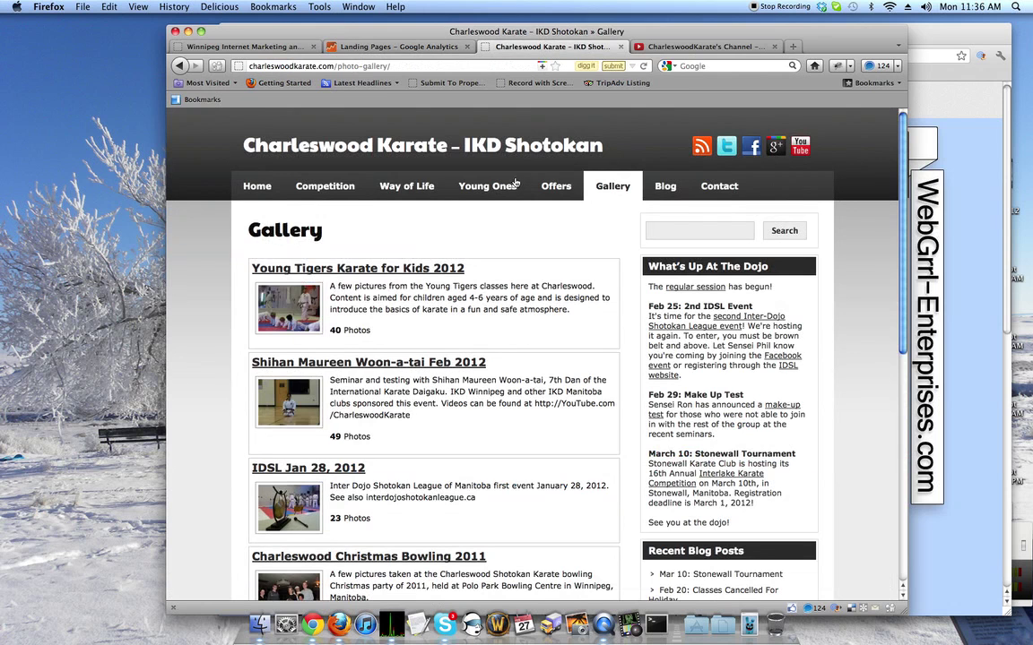
left_click(257, 184)
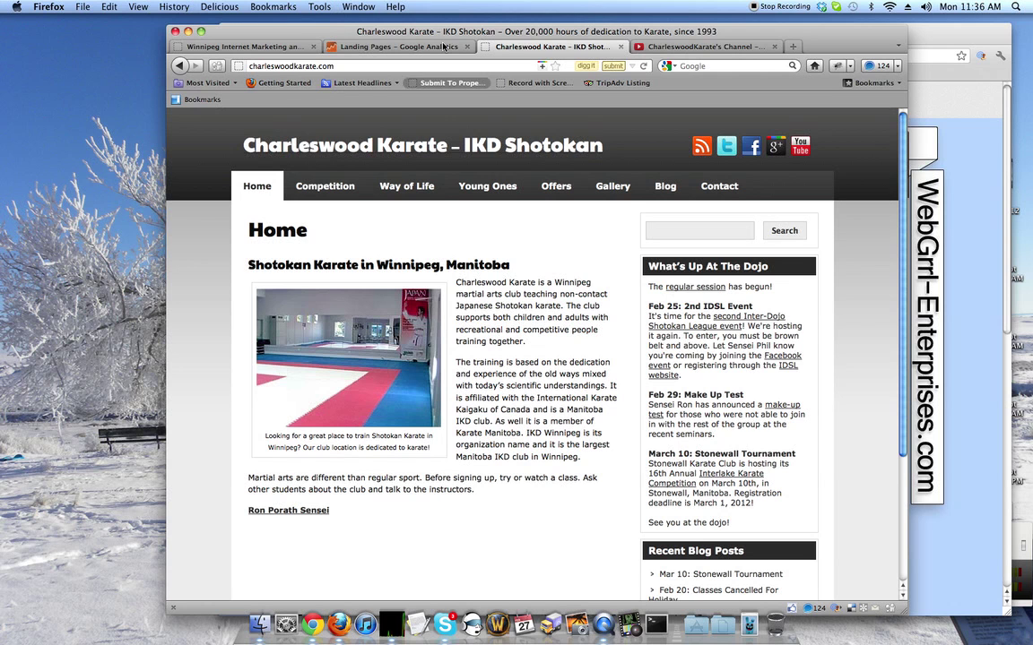
left_click(270, 50)
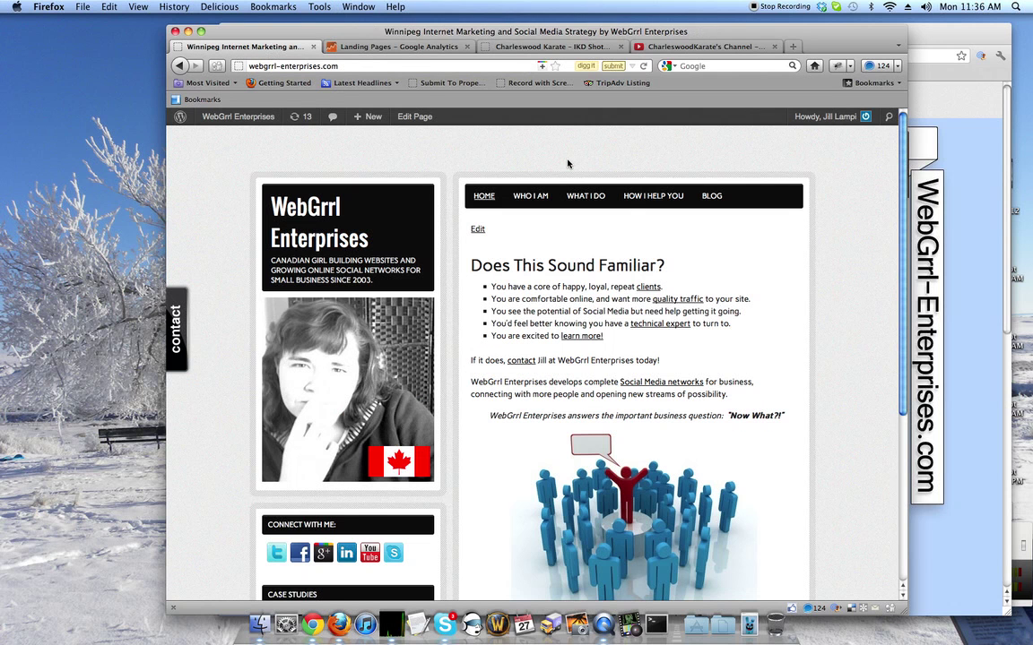